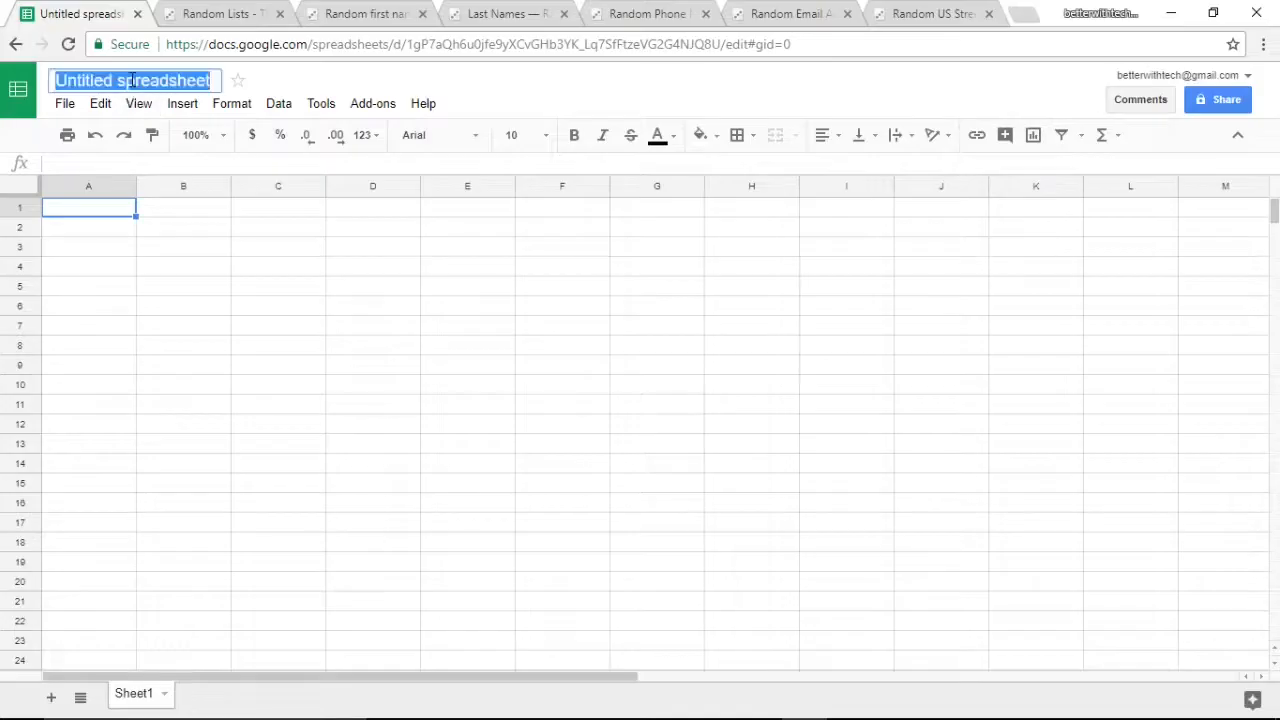
Step: Rename the untitled spreadsheet as Address Book
text(Add)
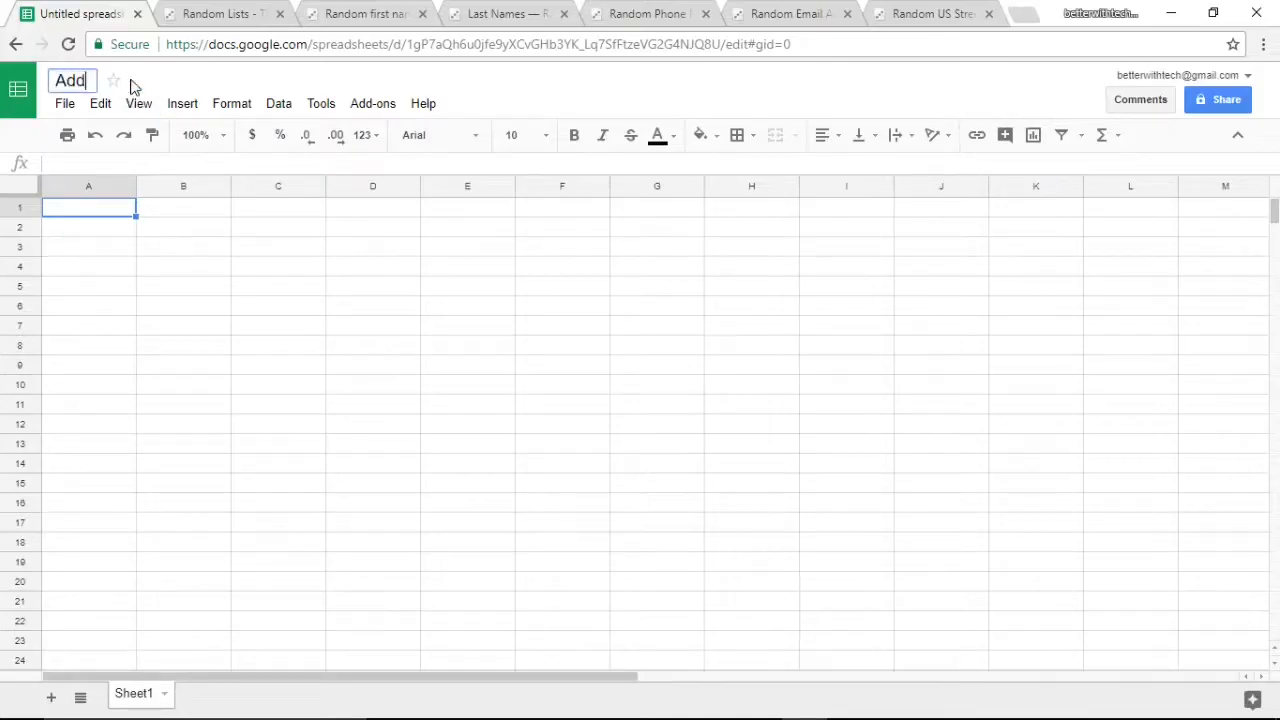
text(ress Book)
key(Return)
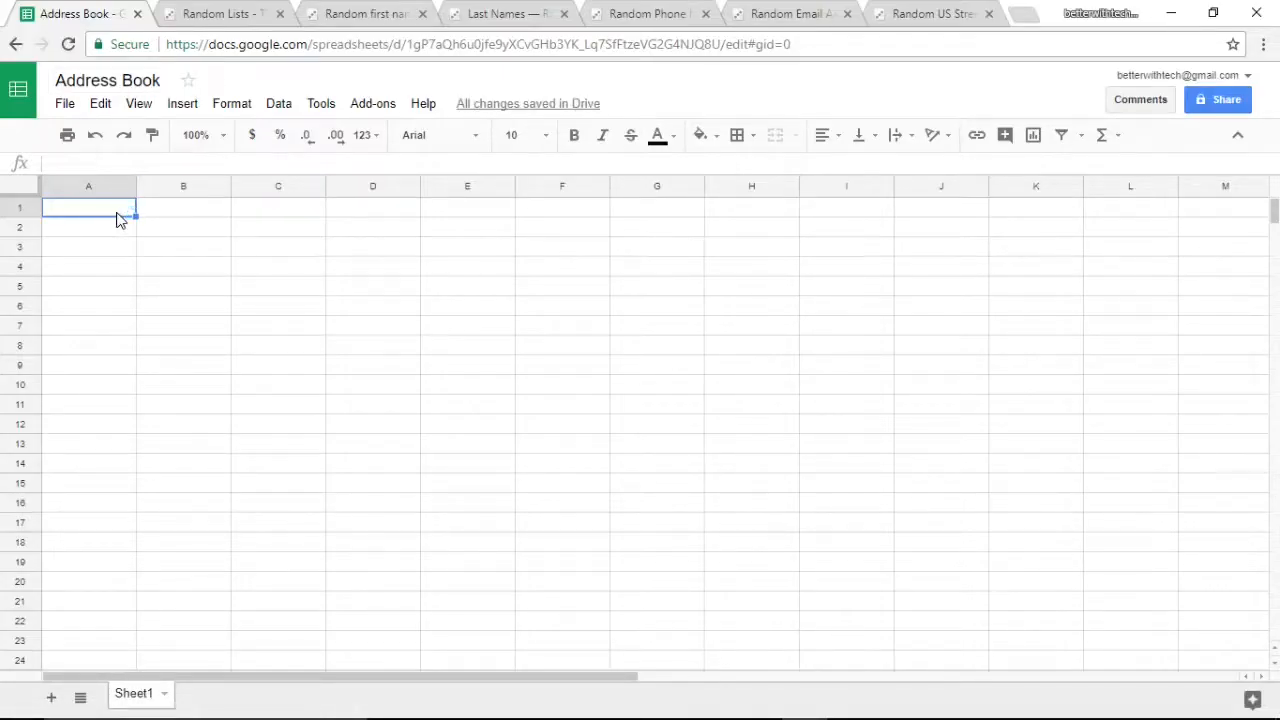
Step: Enter the column headers First Name, Last Name, Phone, Email and Address in cells A1 to E1
text(Fi)
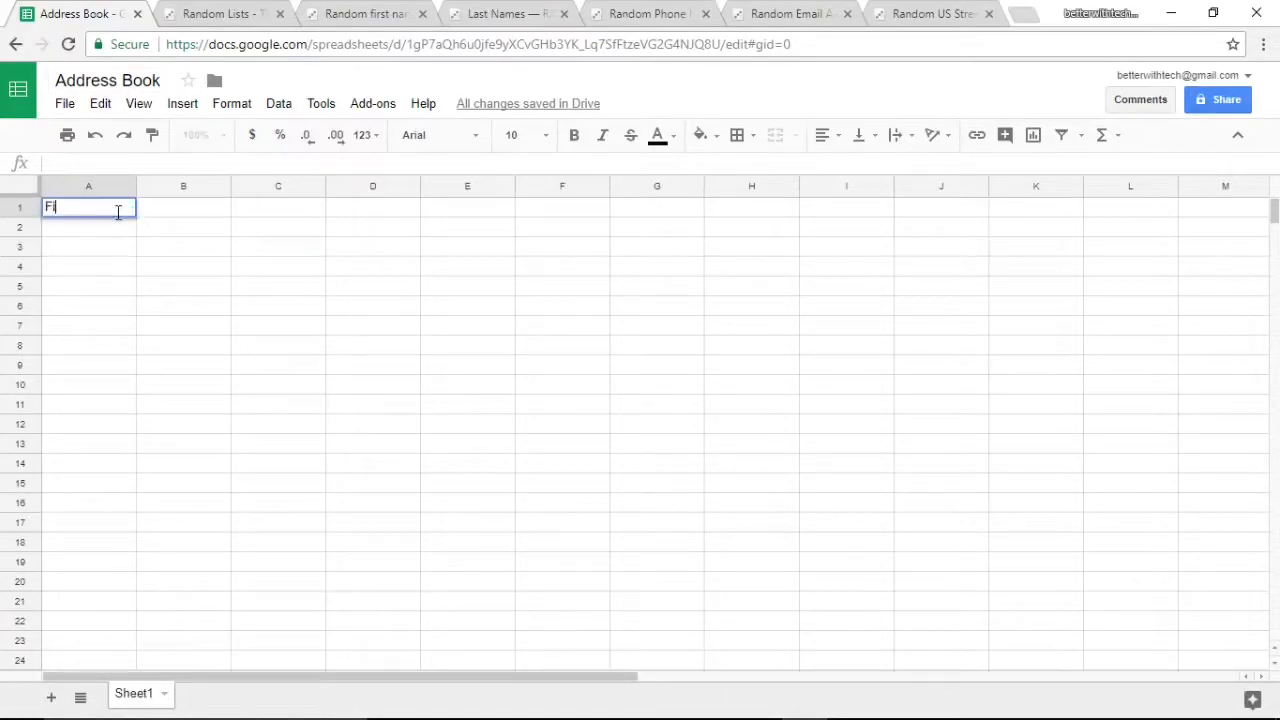
text(rst Name)
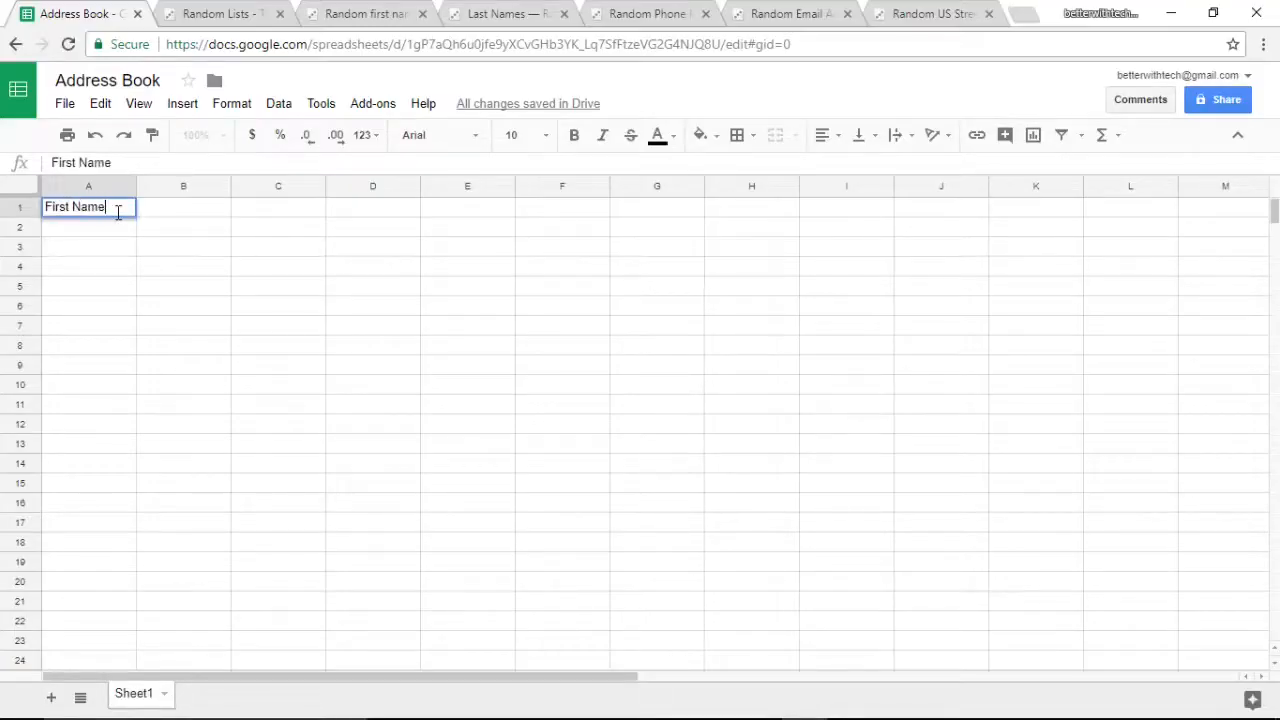
key(Tab)
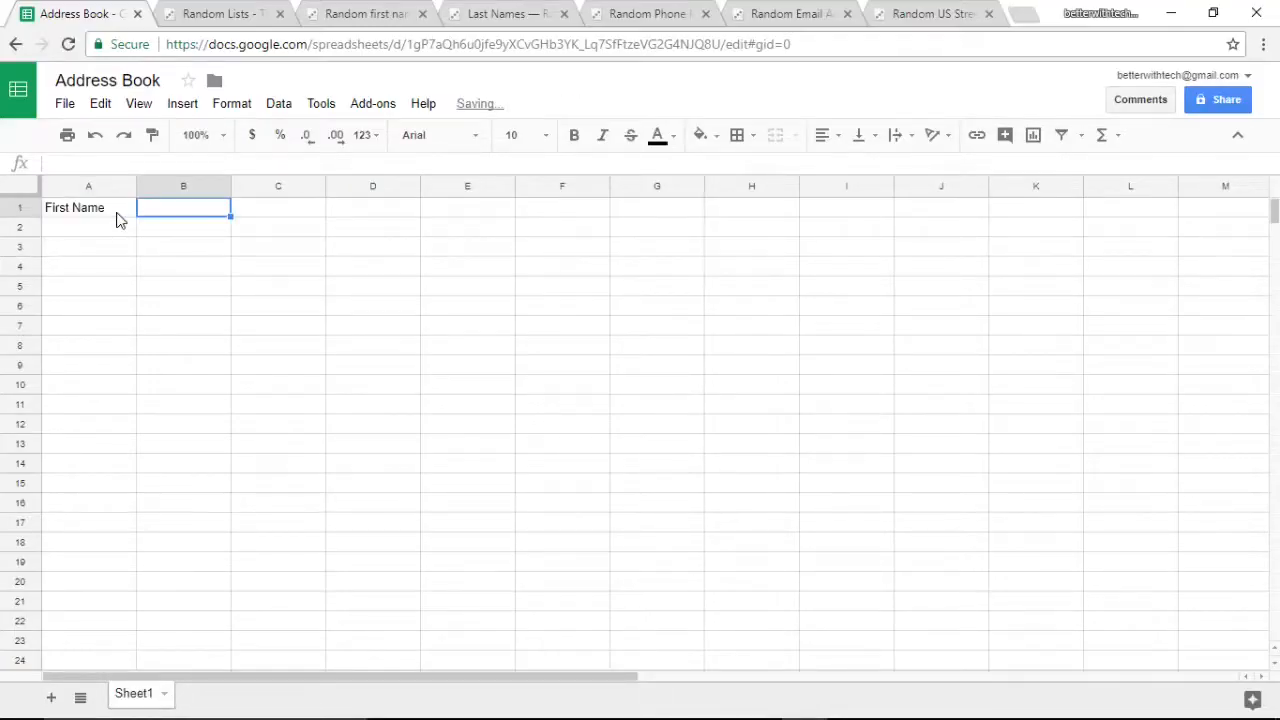
text(Last Name)
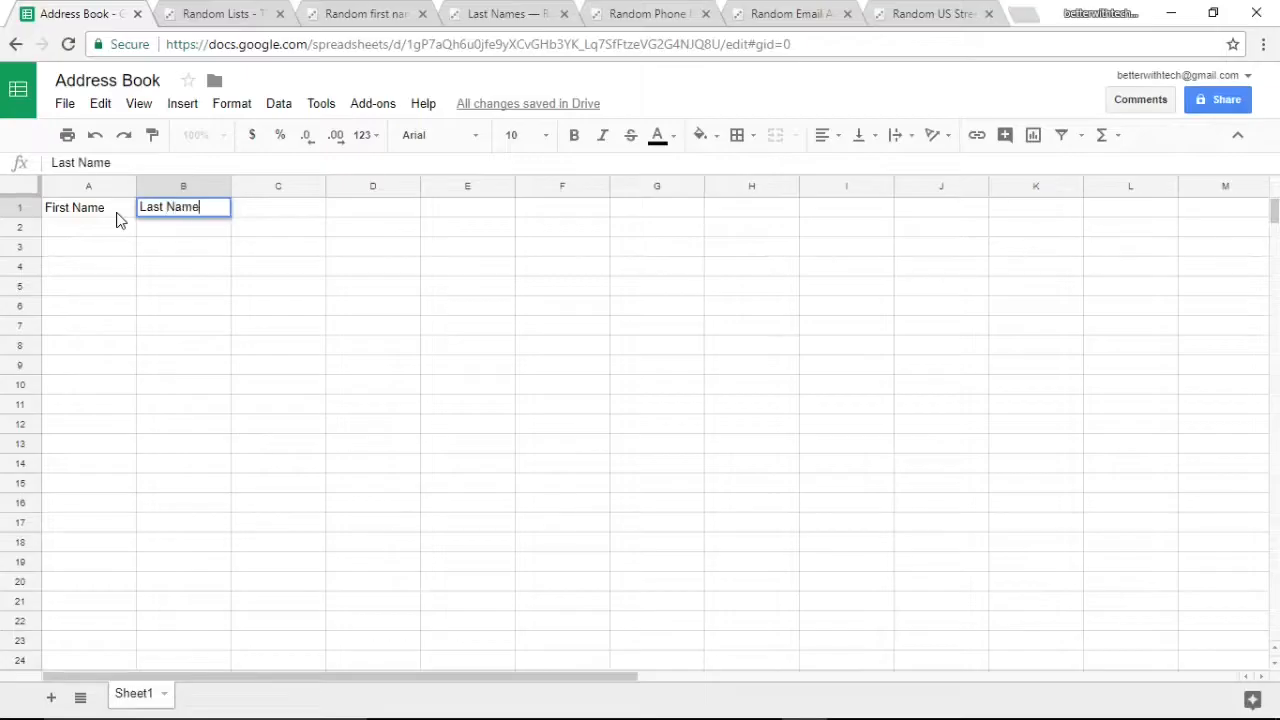
key(Tab)
text(Phone)
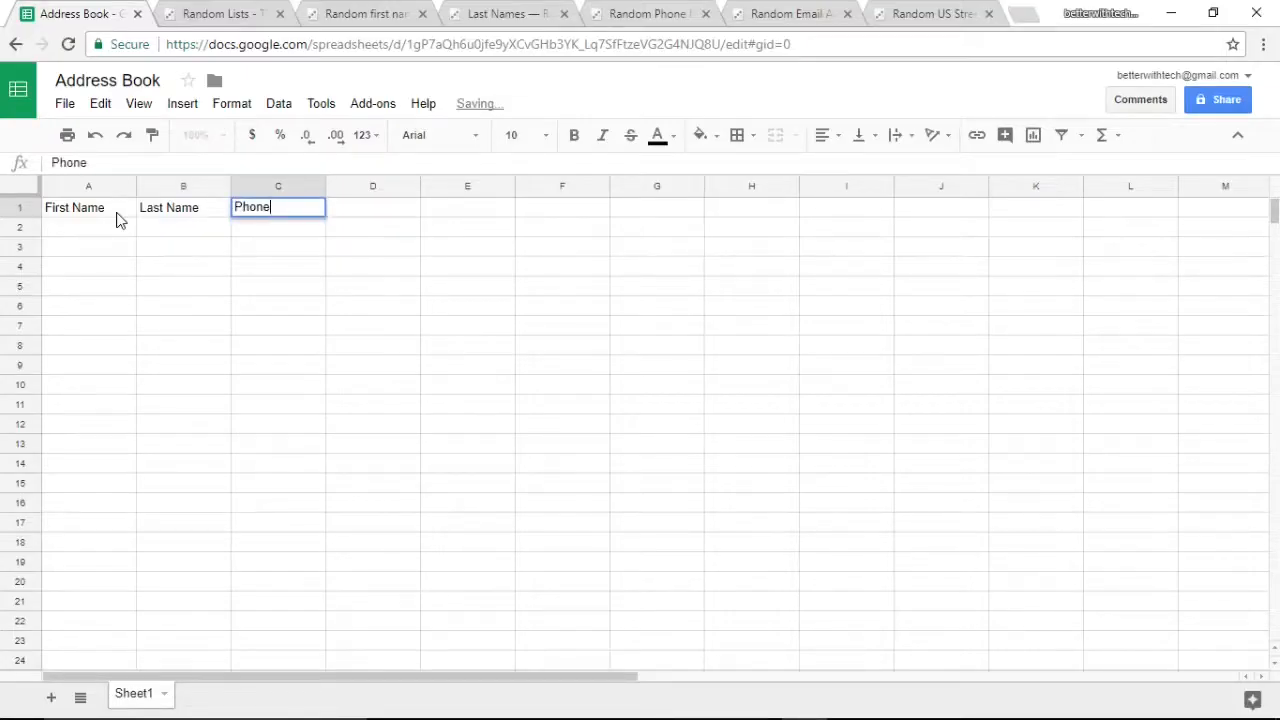
key(Tab)
text(Email)
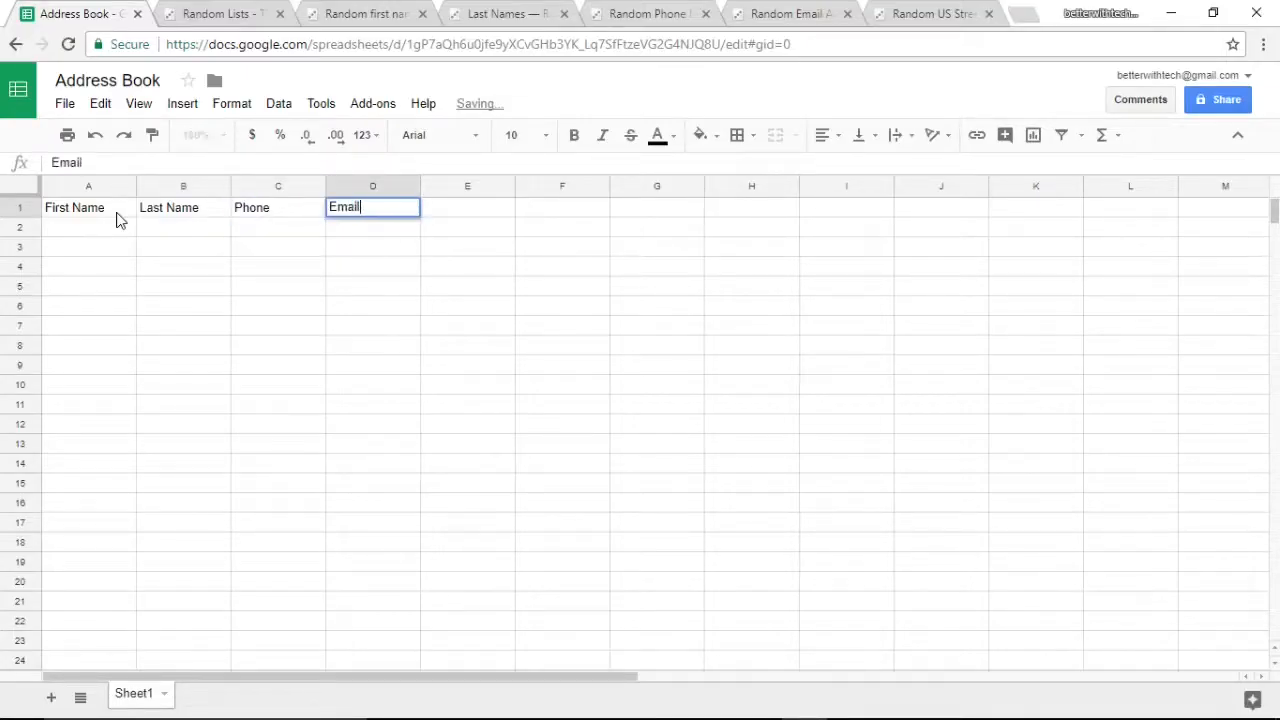
key(Tab)
text(Address)
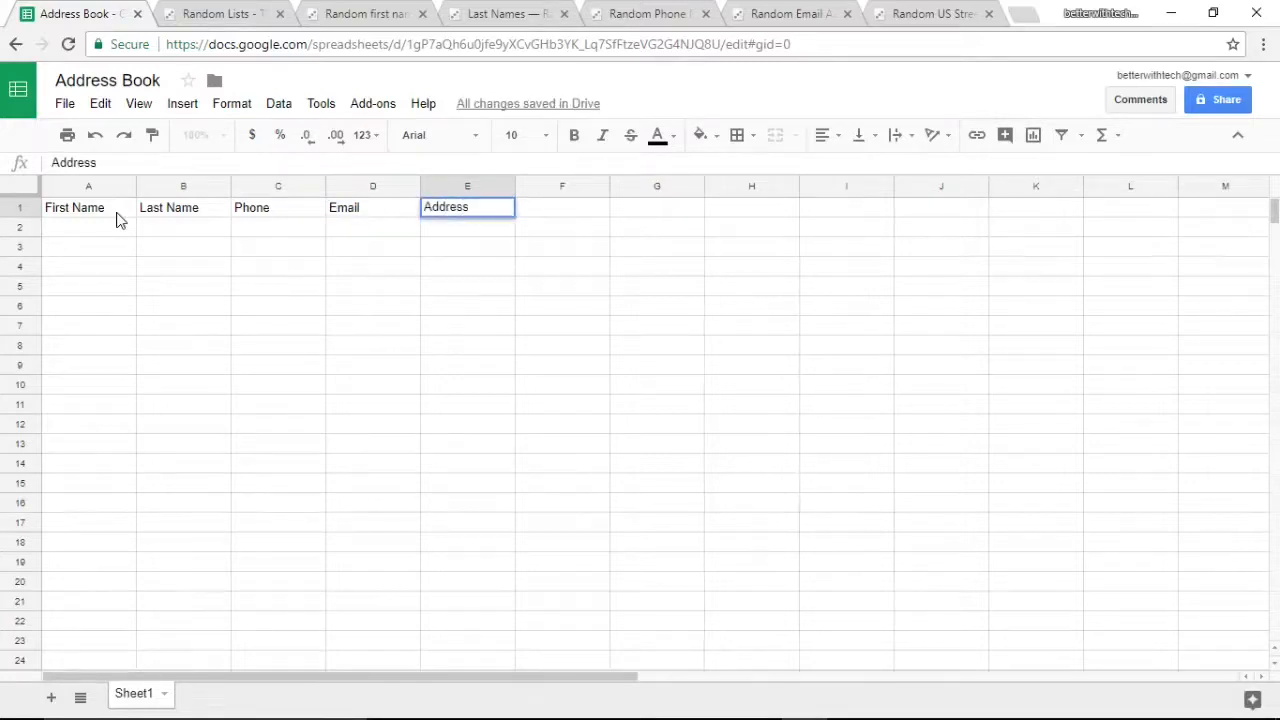
key(Return)
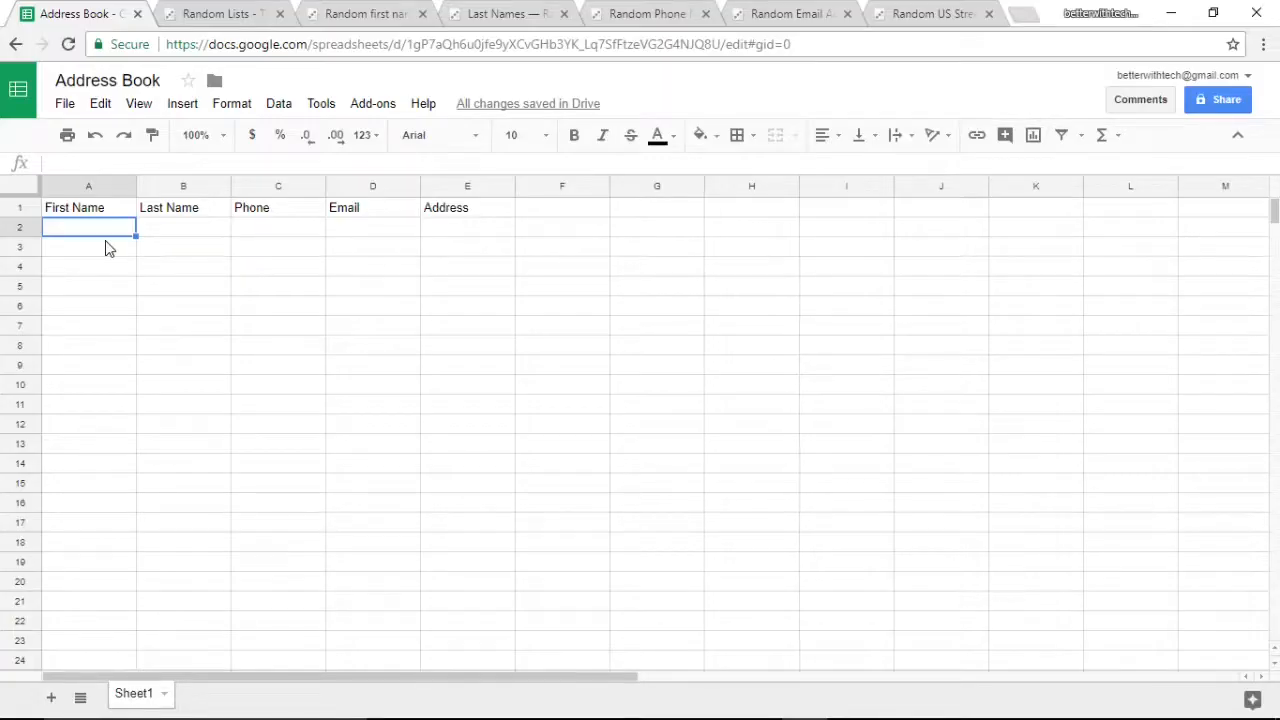
Step: View the RandomLists website as a source of sample data and return to the Address Book spreadsheet
click(208, 16)
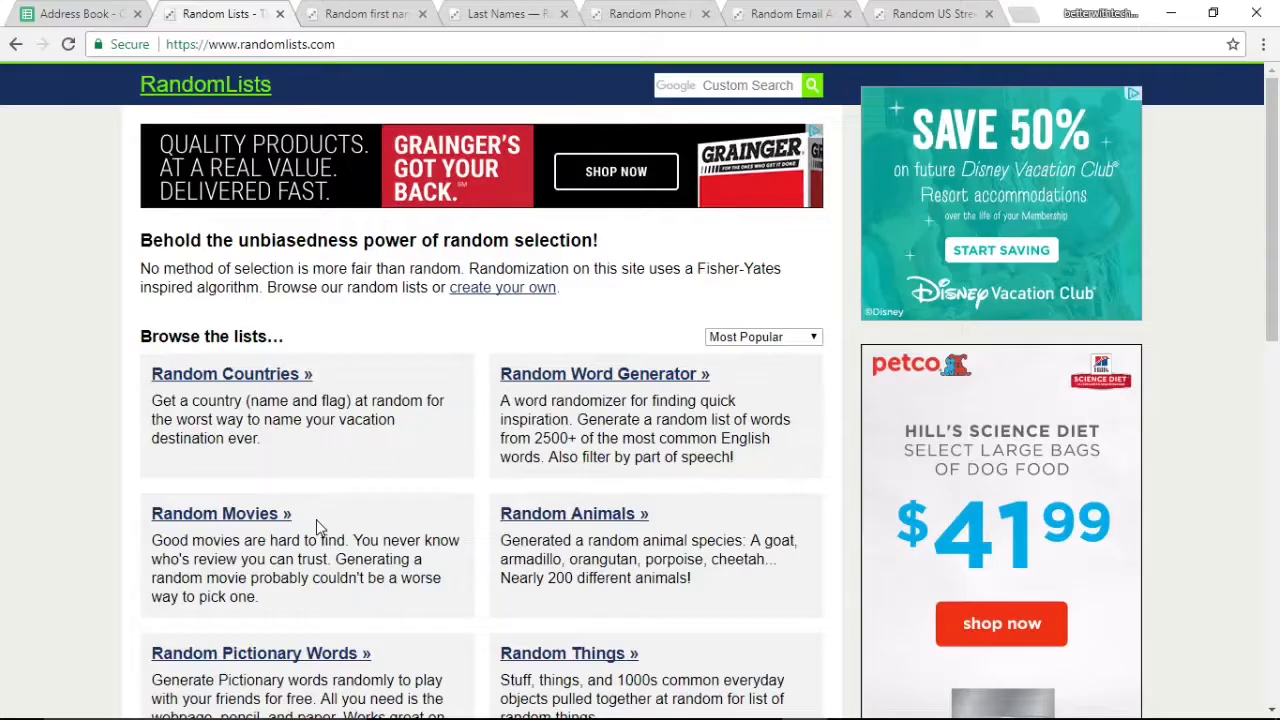
click(92, 14)
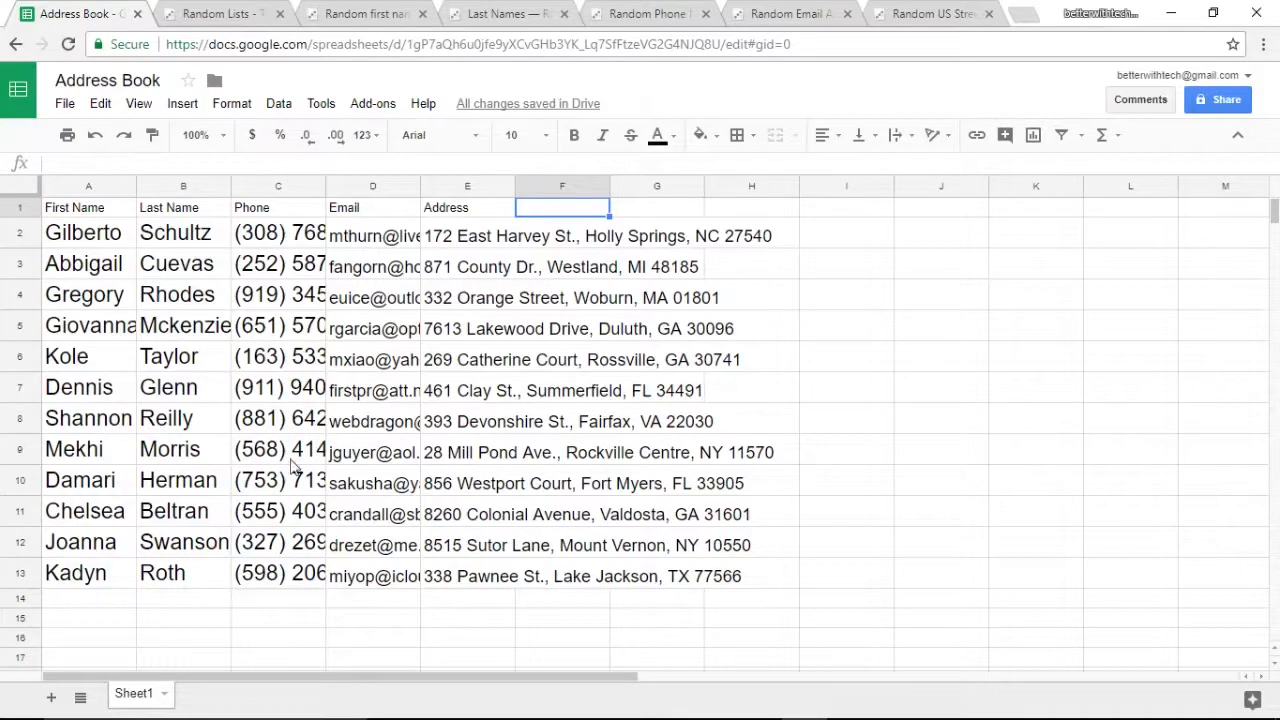
Step: Clear the formatting of all cells in the sheet
click(24, 188)
click(27, 189)
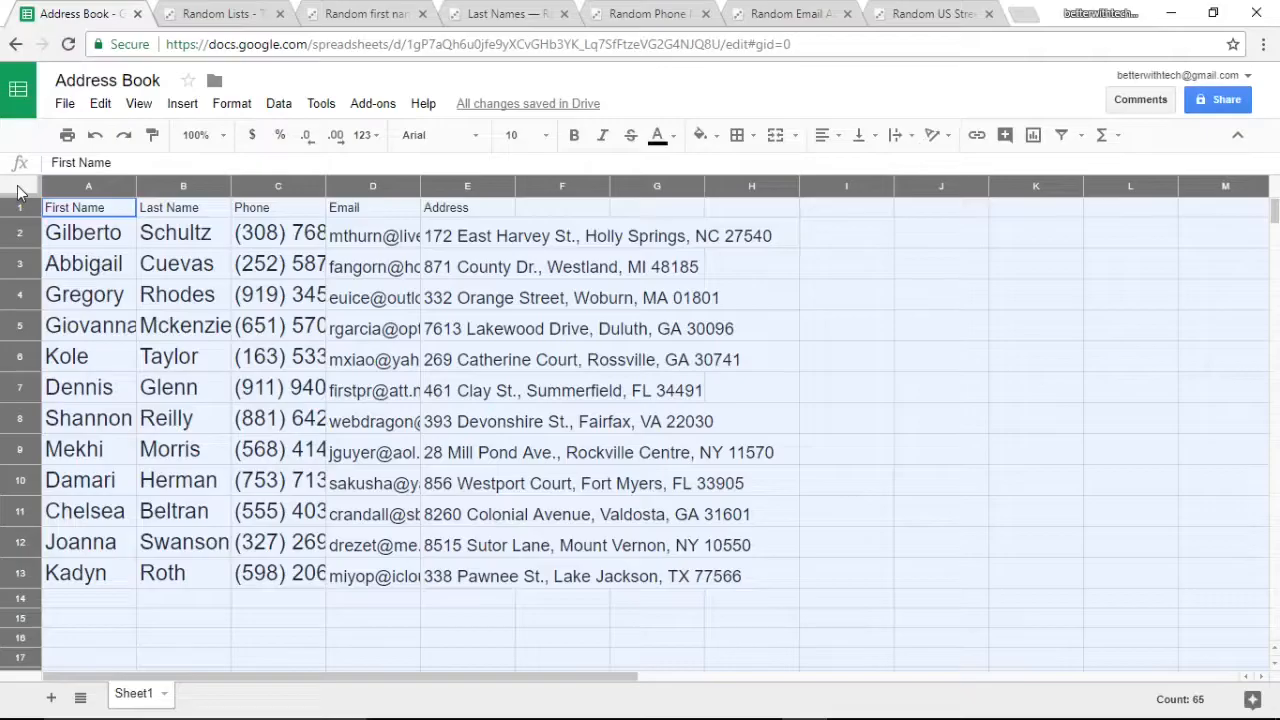
click(231, 103)
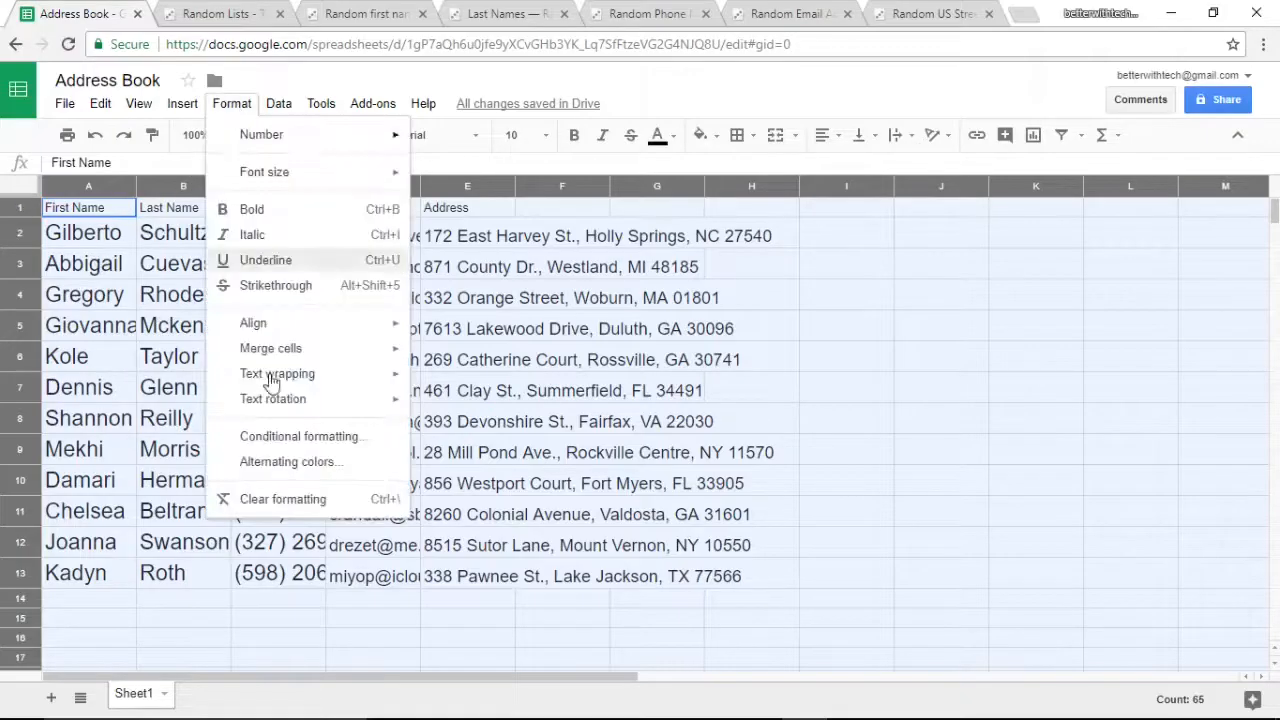
click(283, 500)
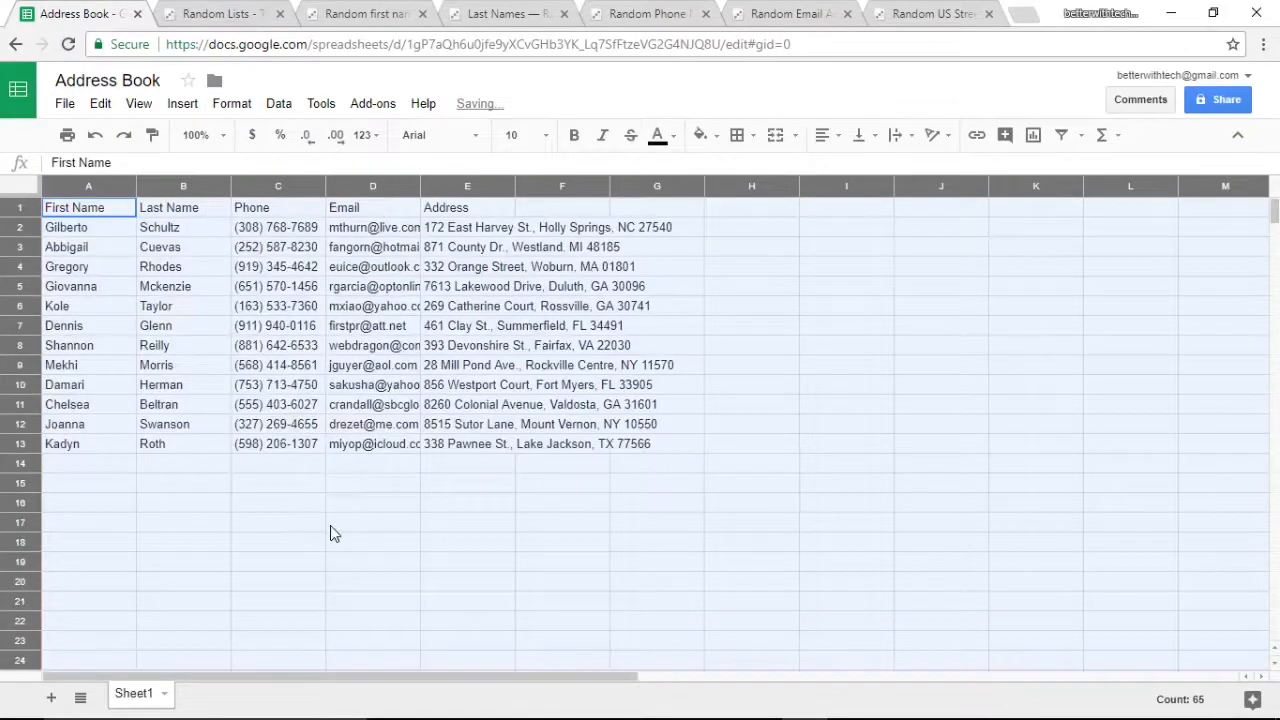
click(331, 527)
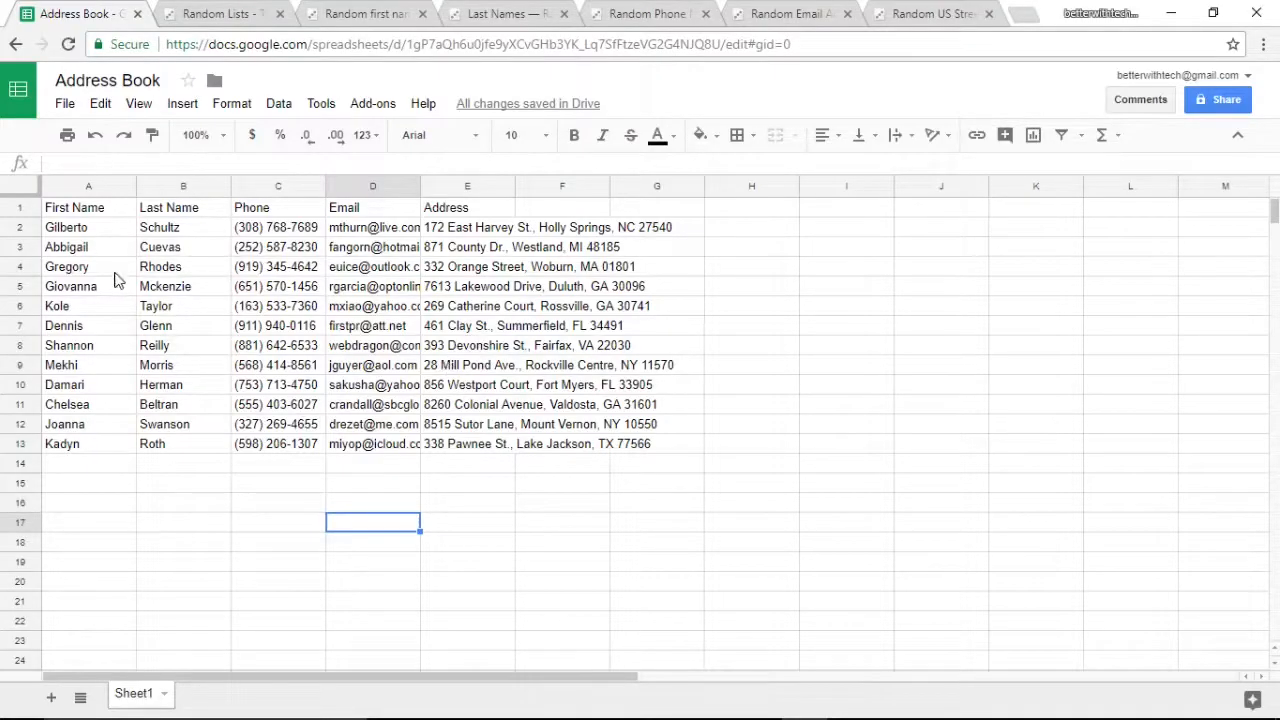
Step: Apply alternating colors to A1:E13 with a header row, using the cyan formatting style
drag(84, 214, 486, 450)
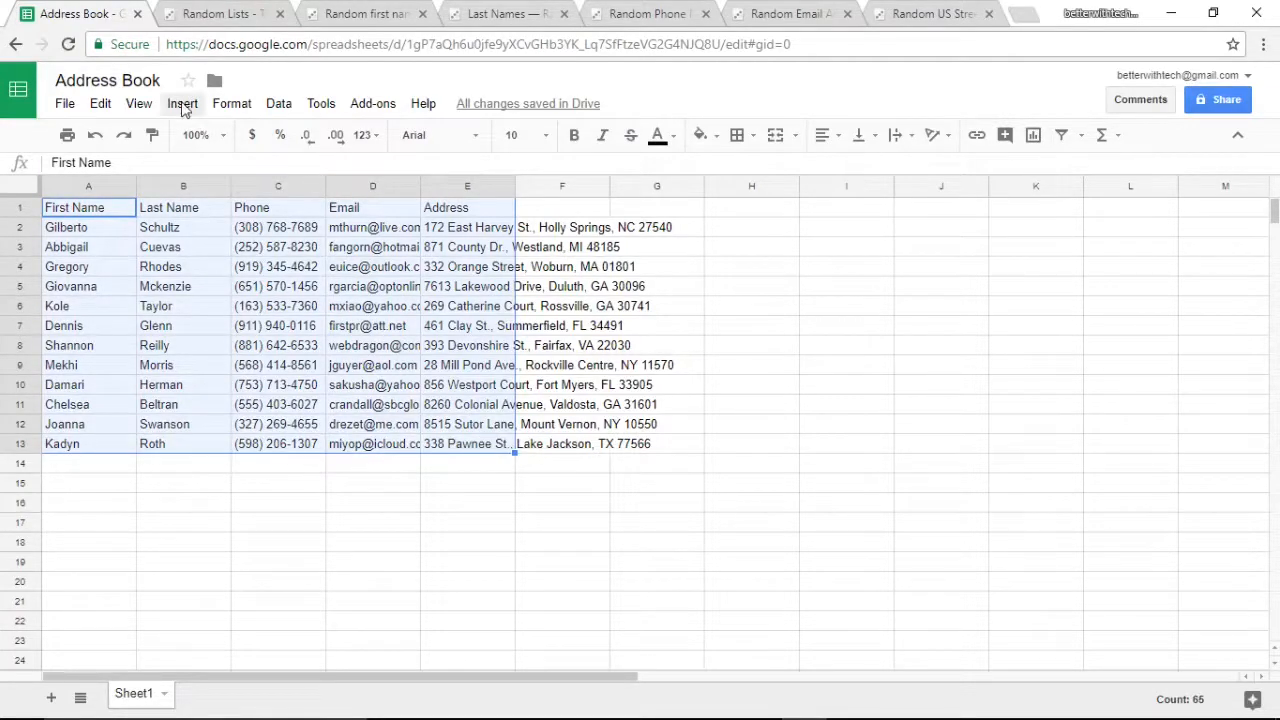
click(241, 109)
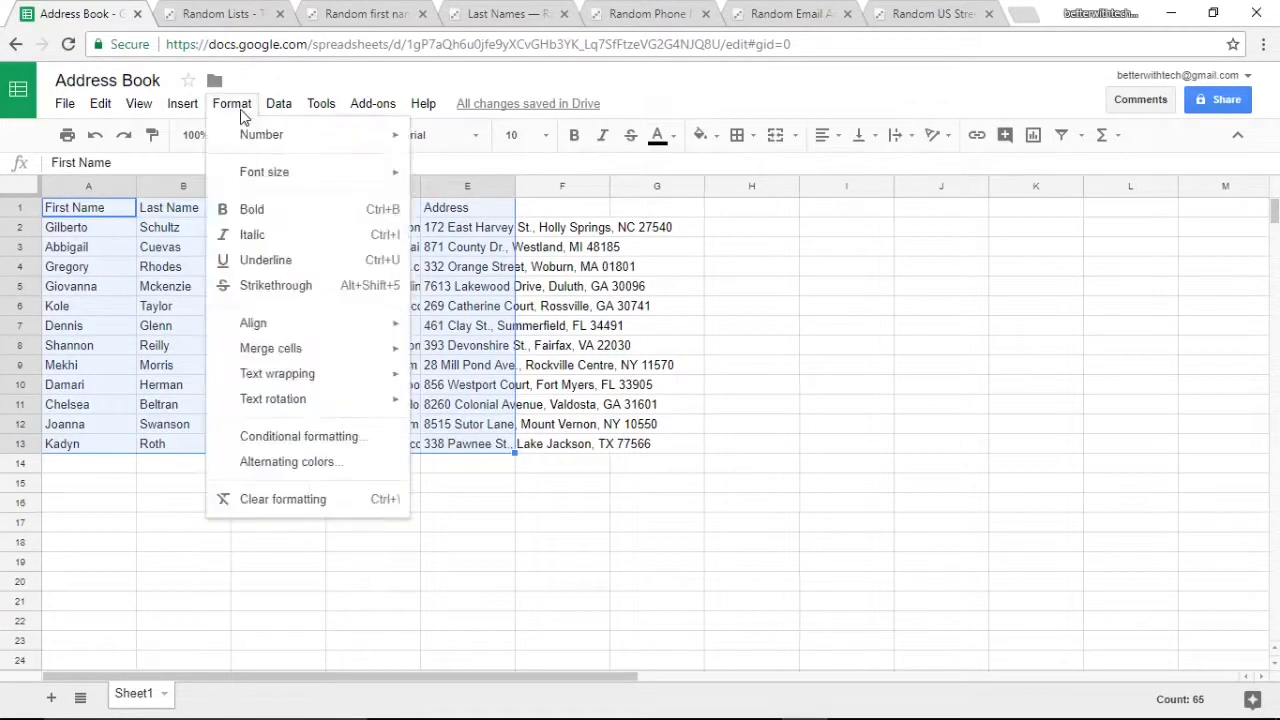
click(281, 467)
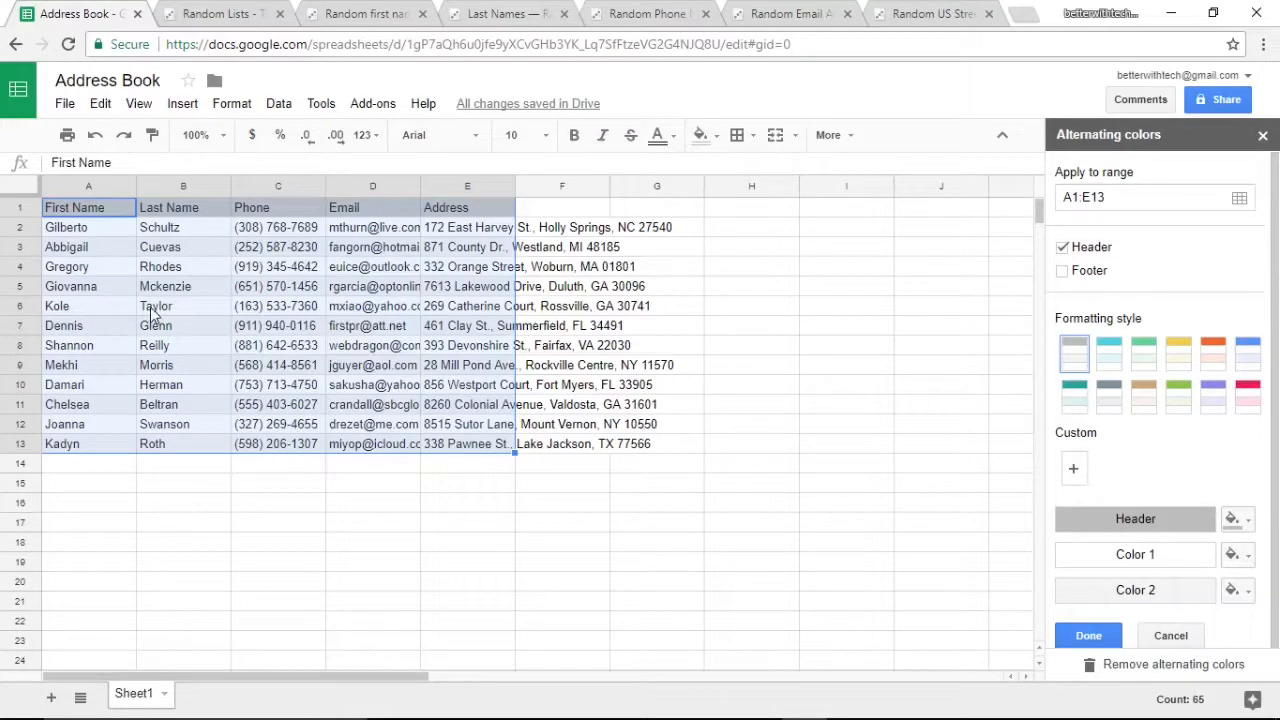
click(1110, 355)
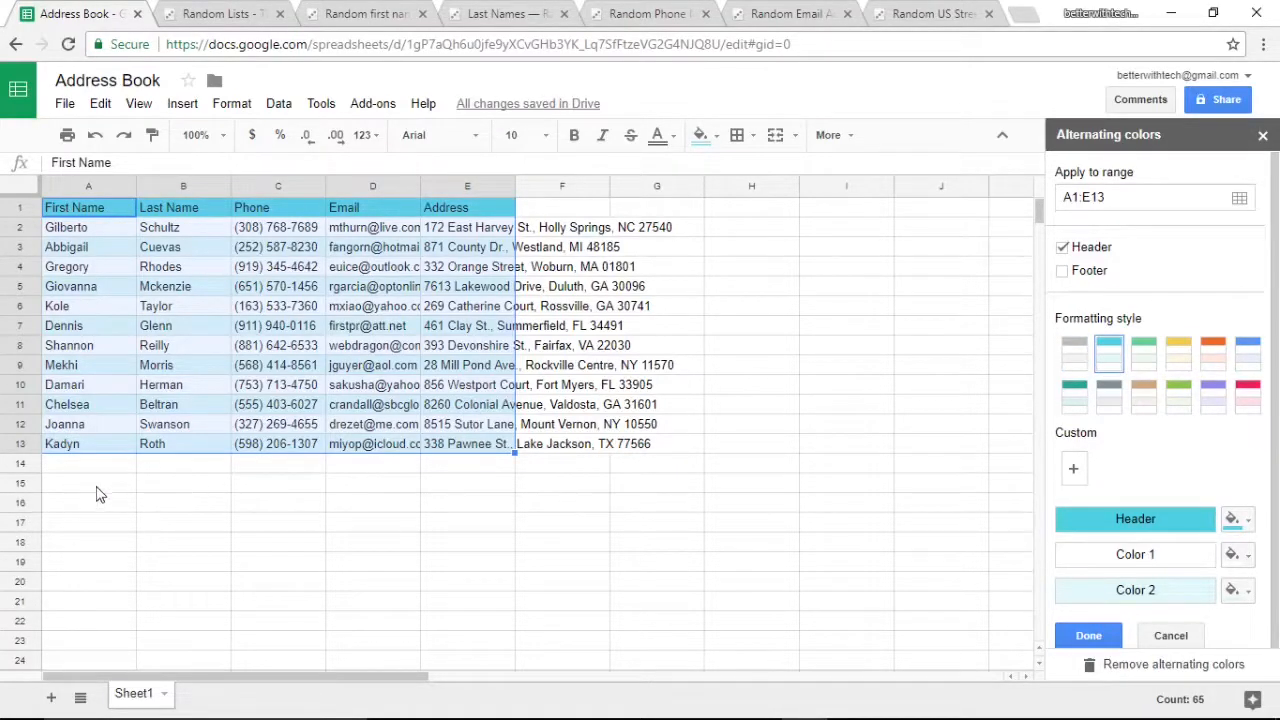
click(1088, 637)
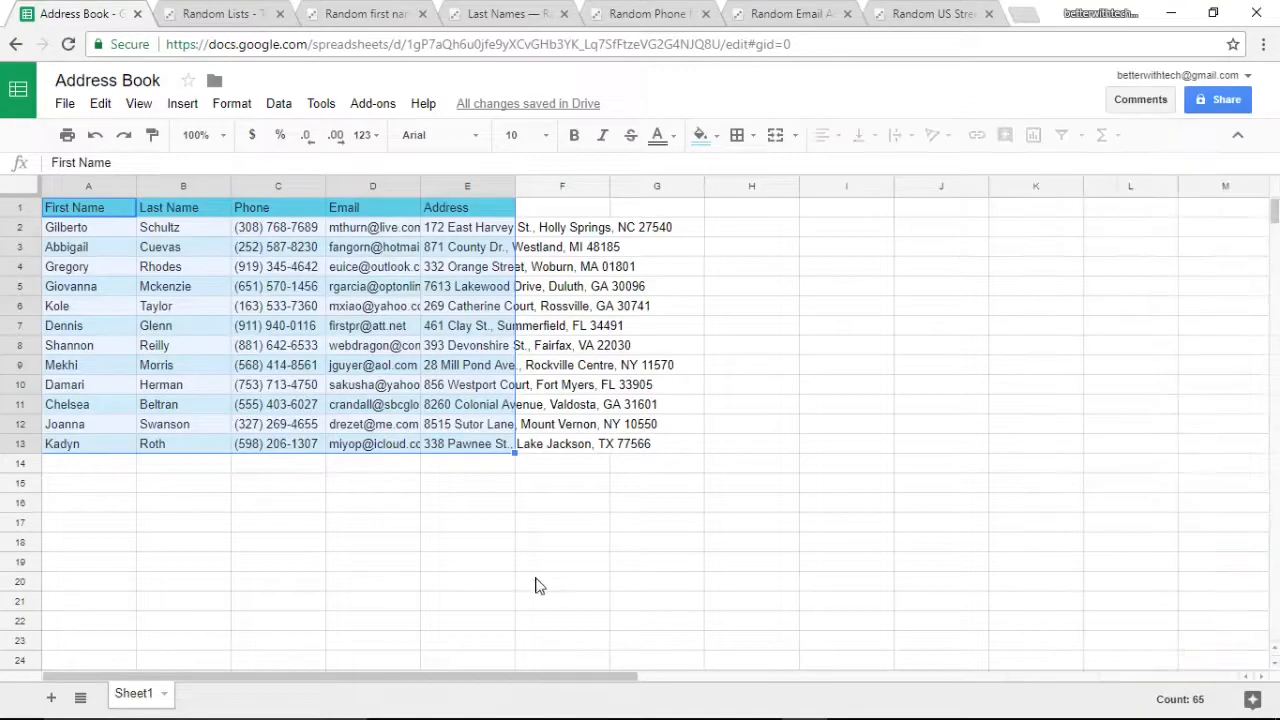
click(275, 503)
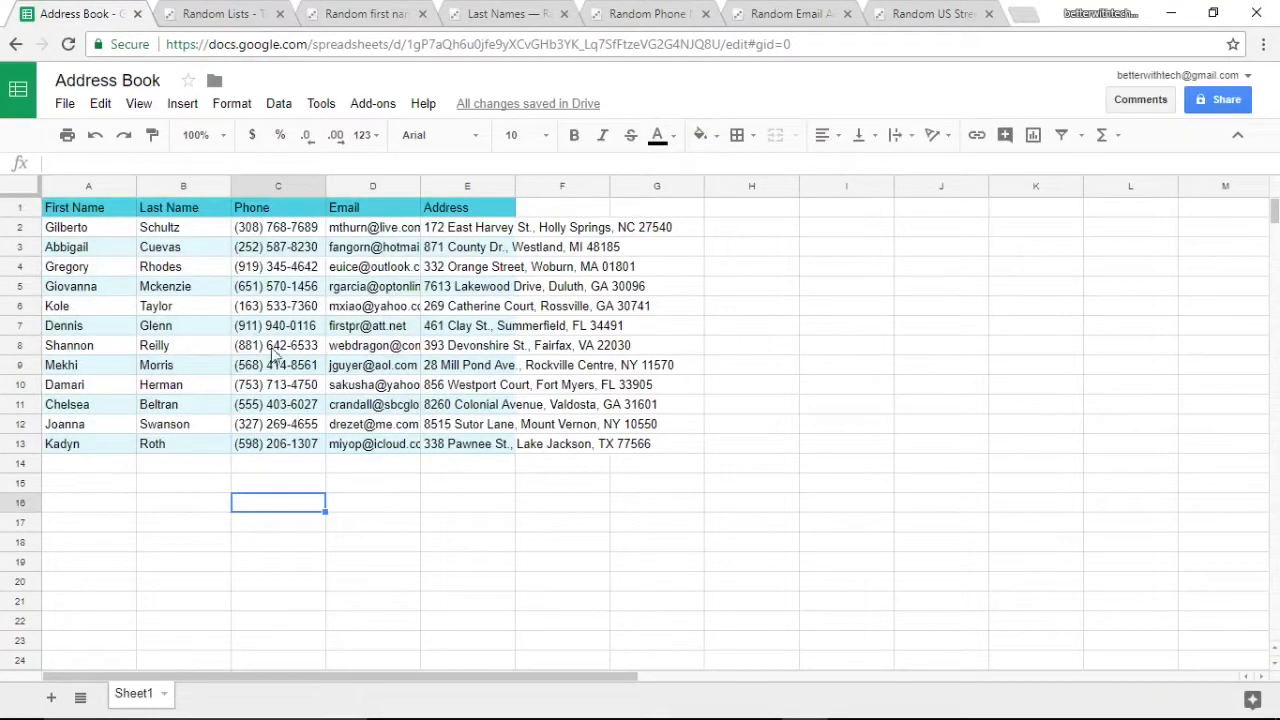
Step: Format the header cells A1 to E1 as bold, font size 12, with white text
drag(88, 214, 460, 212)
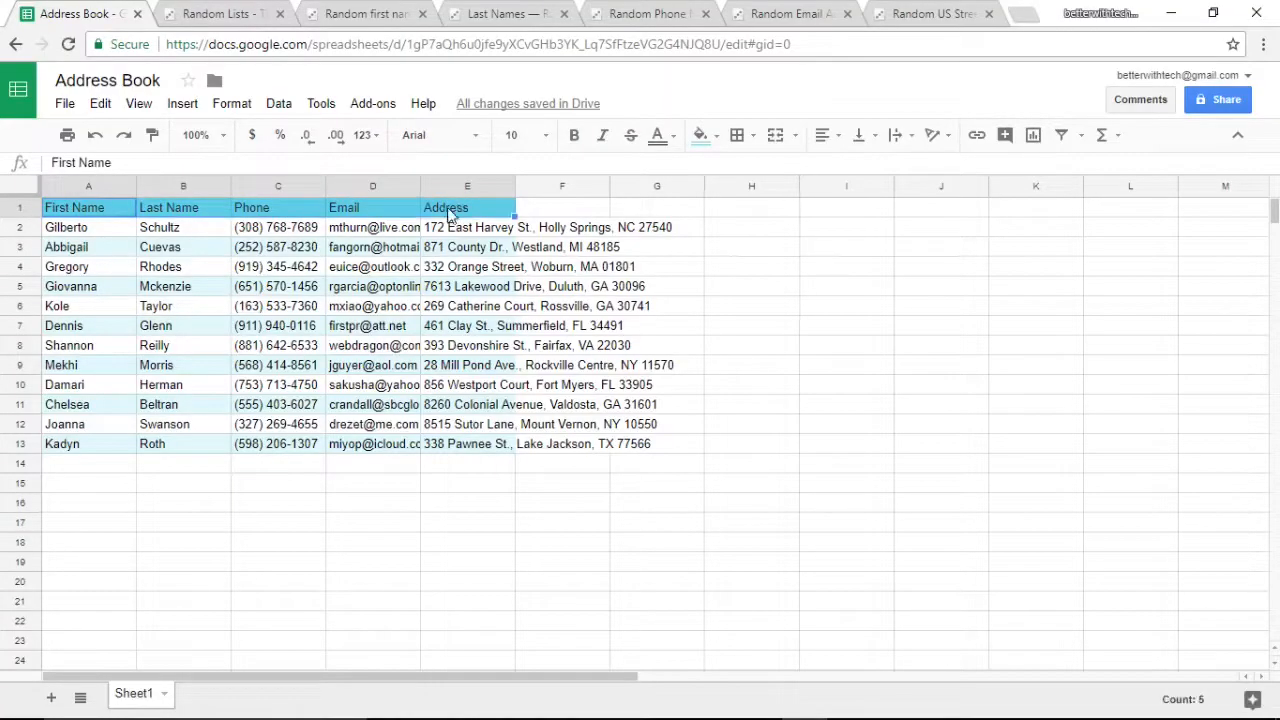
click(576, 139)
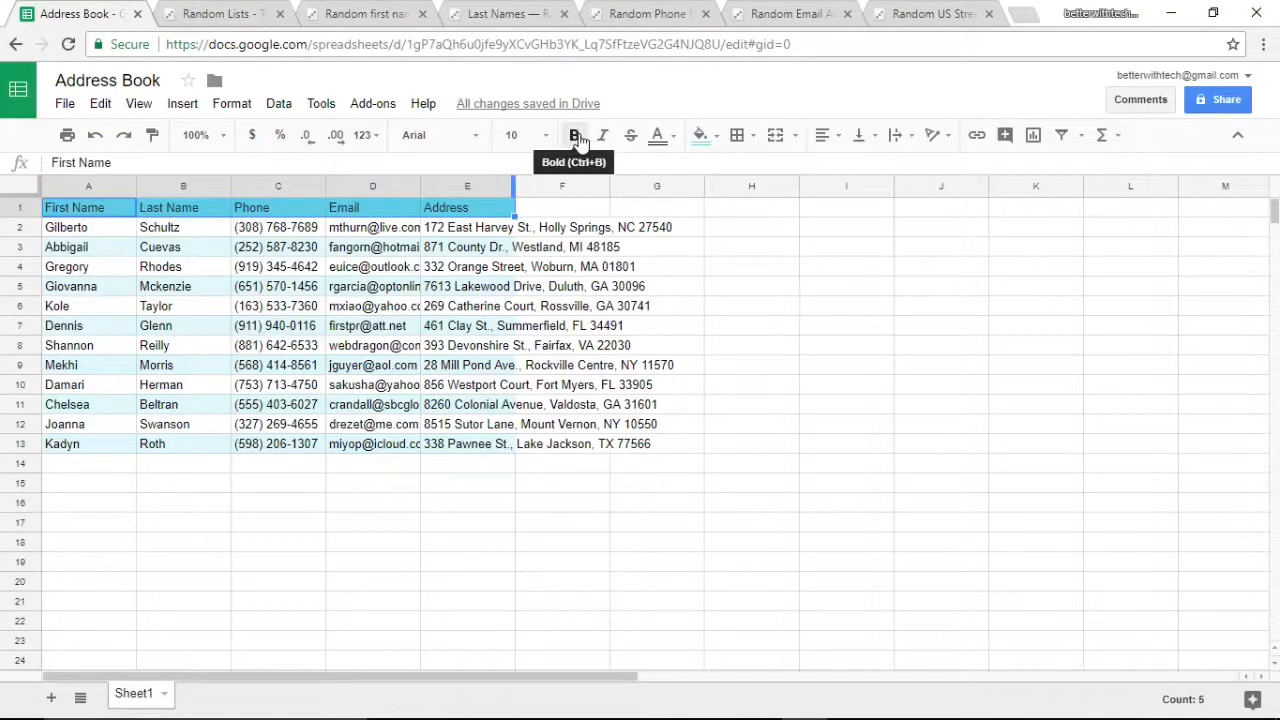
click(545, 136)
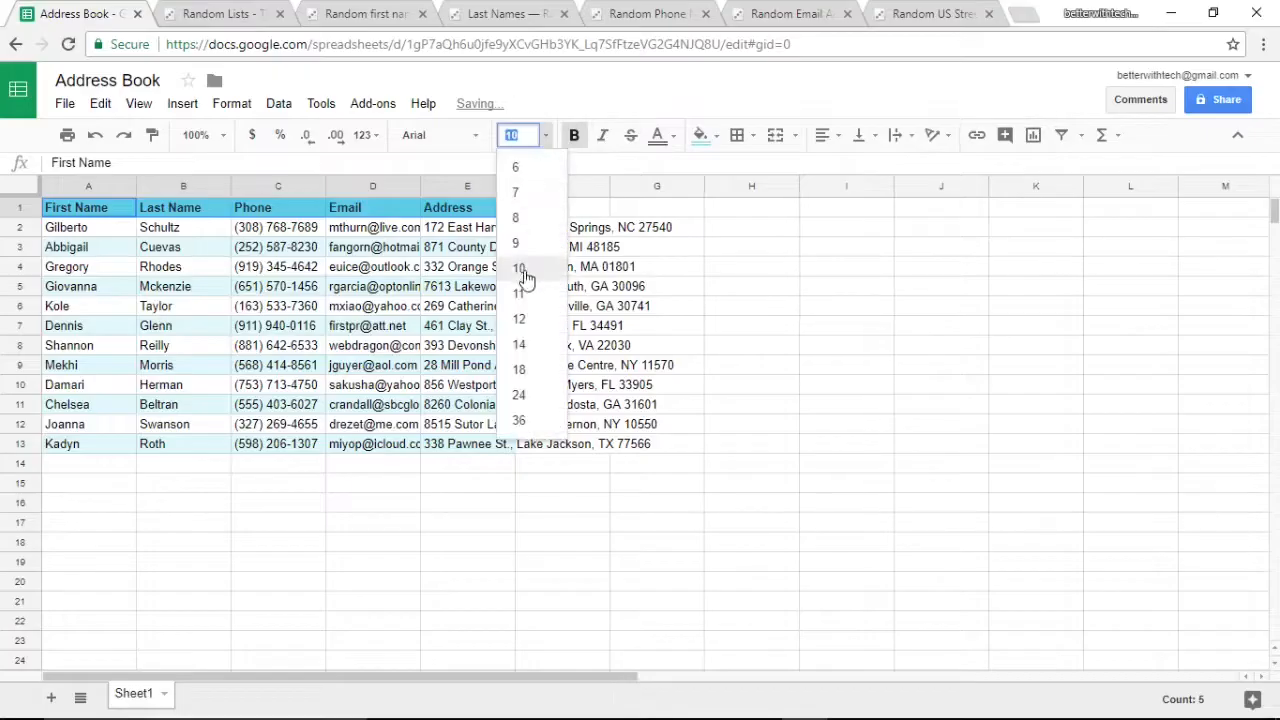
click(522, 319)
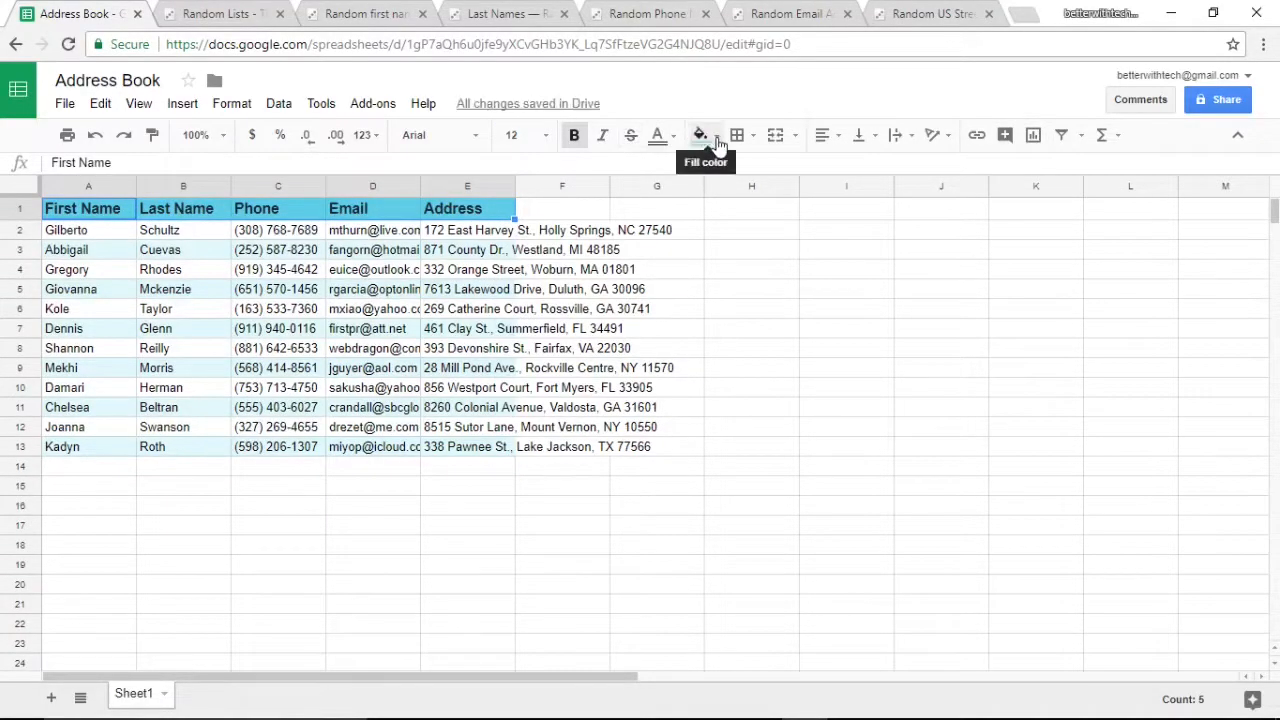
click(661, 140)
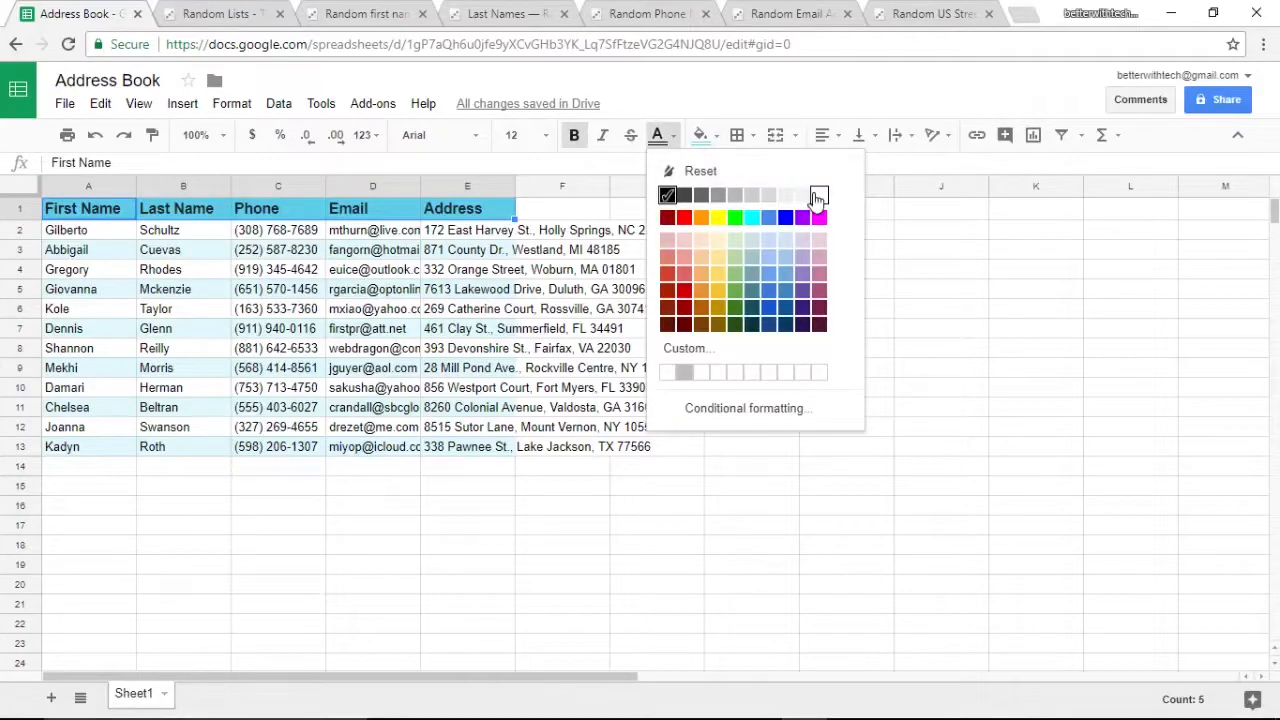
click(818, 198)
click(382, 272)
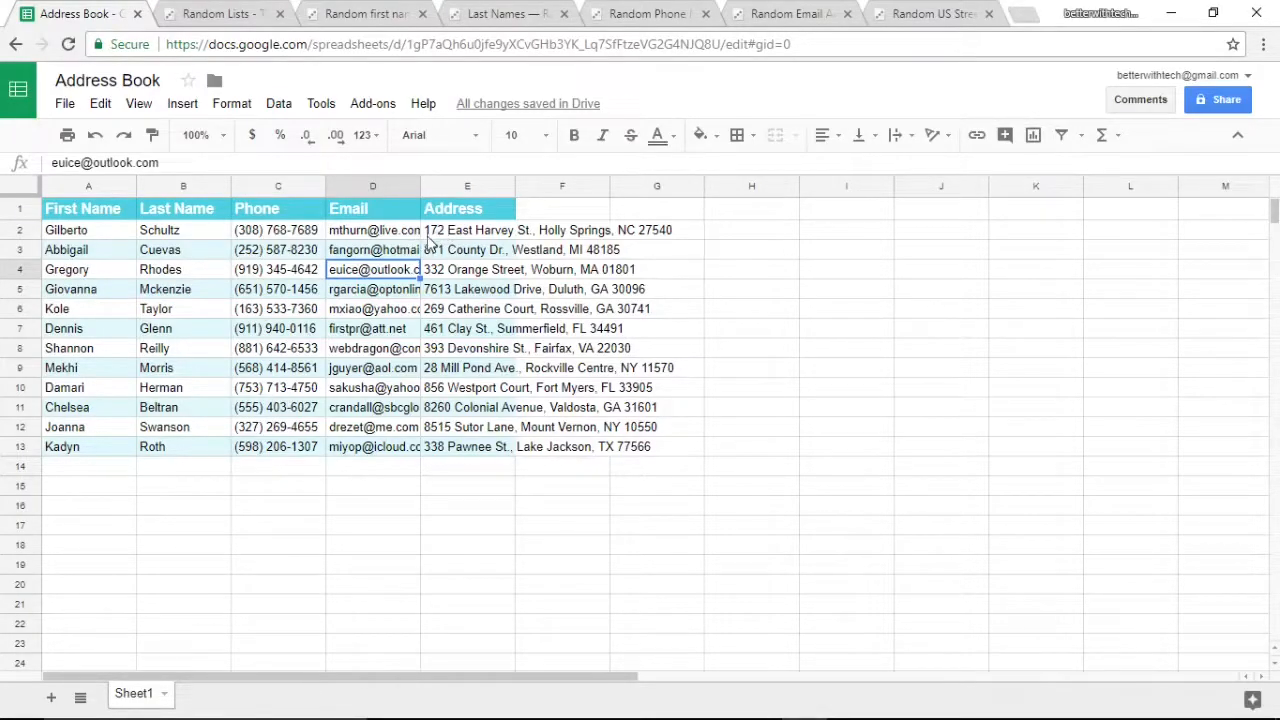
Step: Widen the Address and Email columns manually until their longest entries fit
mouse_move(514, 186)
mouse_down()
mouse_move(607, 188)
mouse_move(497, 192)
mouse_move(571, 188)
mouse_move(519, 189)
mouse_up()
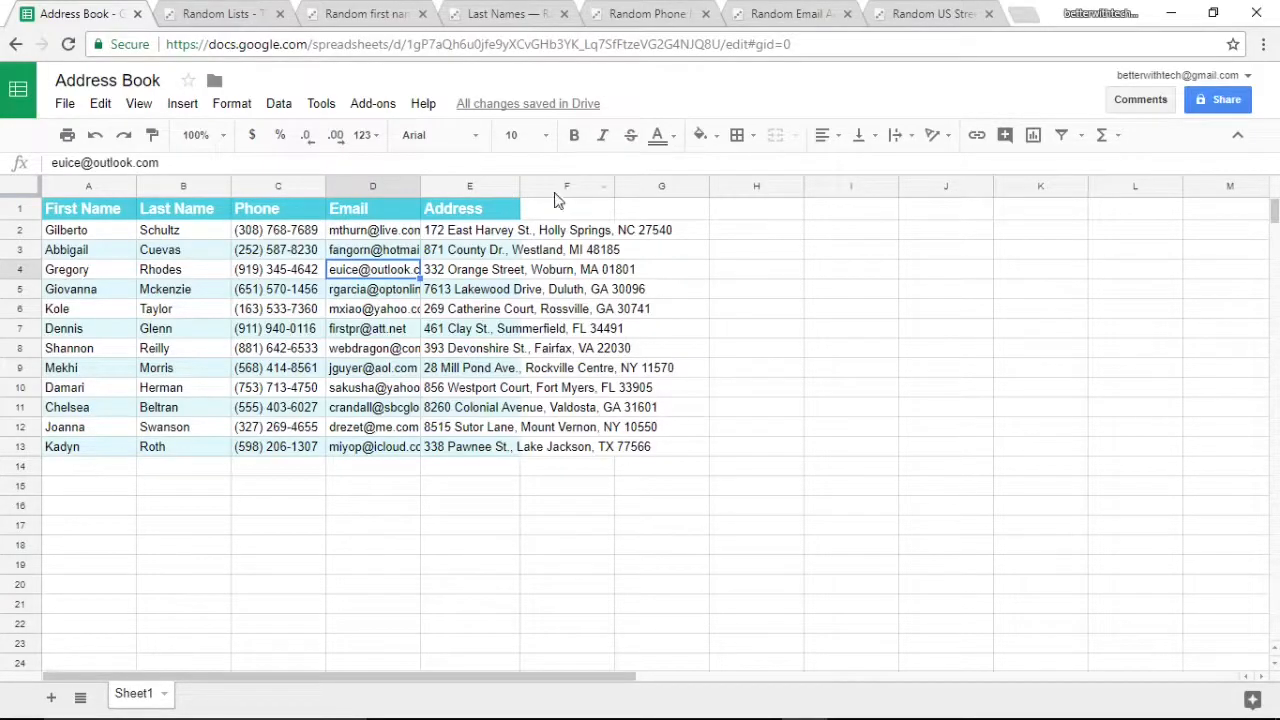
drag(519, 186, 705, 220)
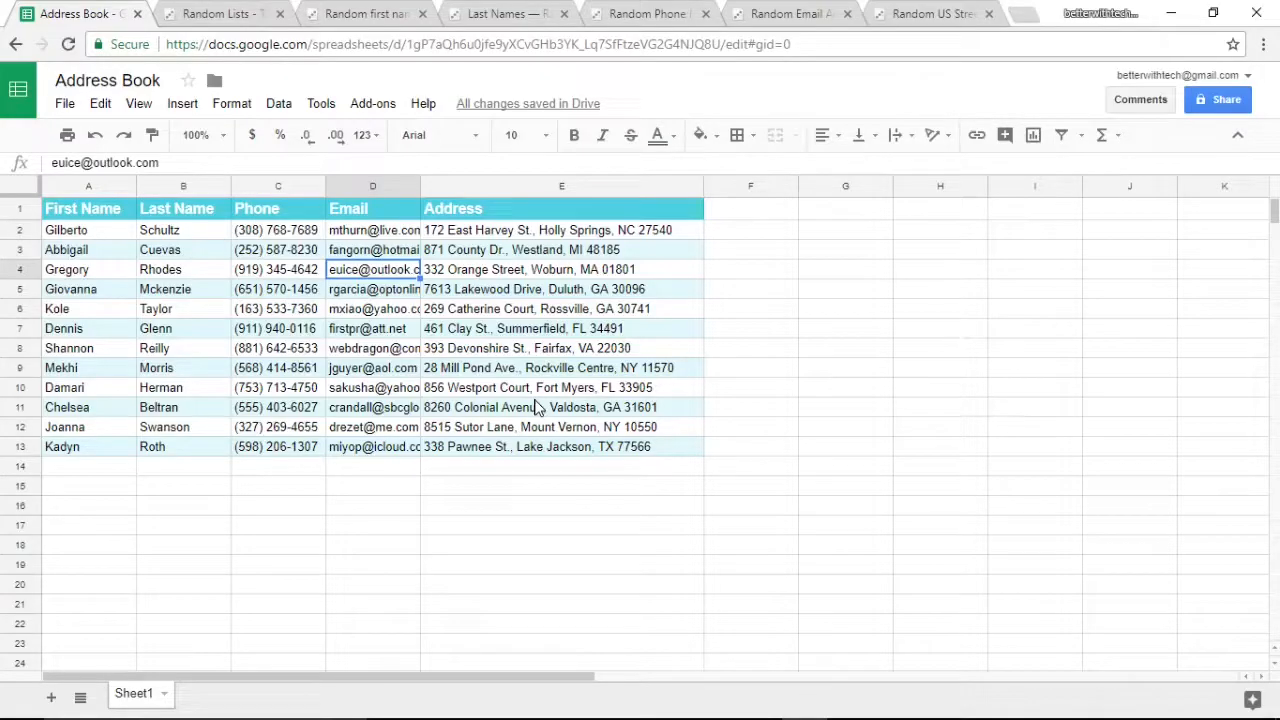
drag(424, 190, 521, 190)
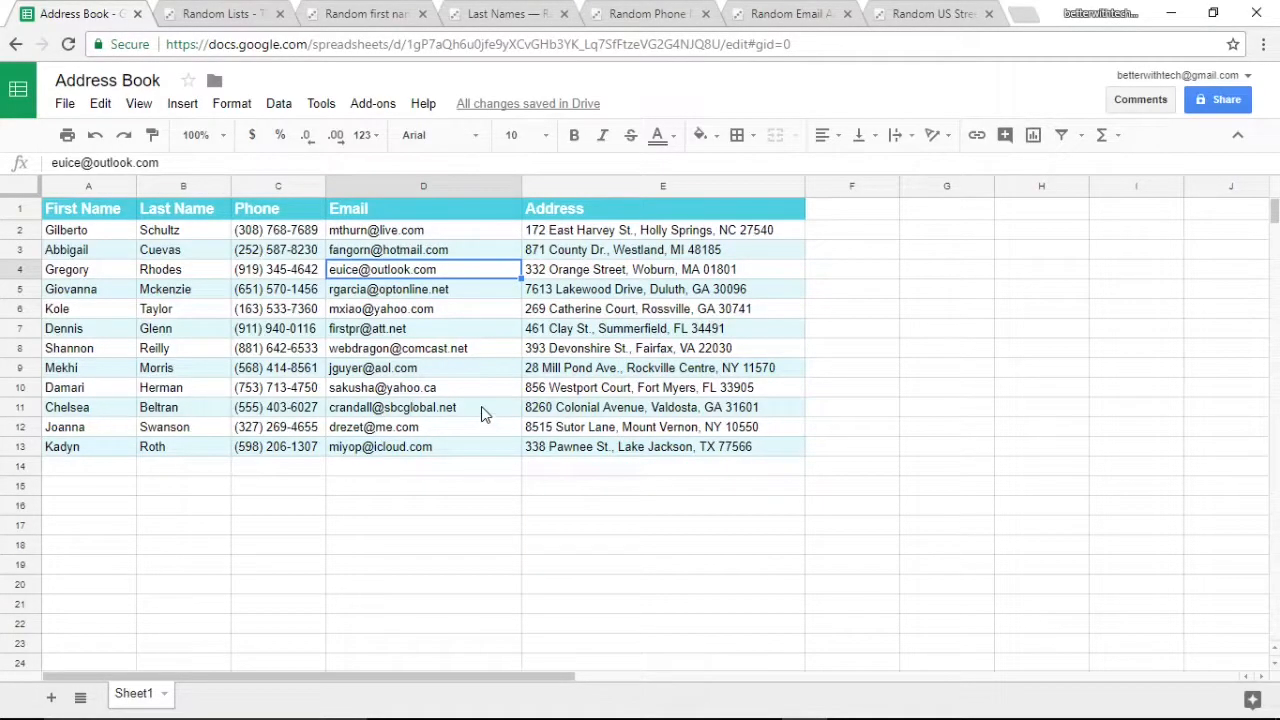
Step: Auto-fit the widths of the Email, Address, Phone, Last Name and First Name columns to their contents
double_click(520, 183)
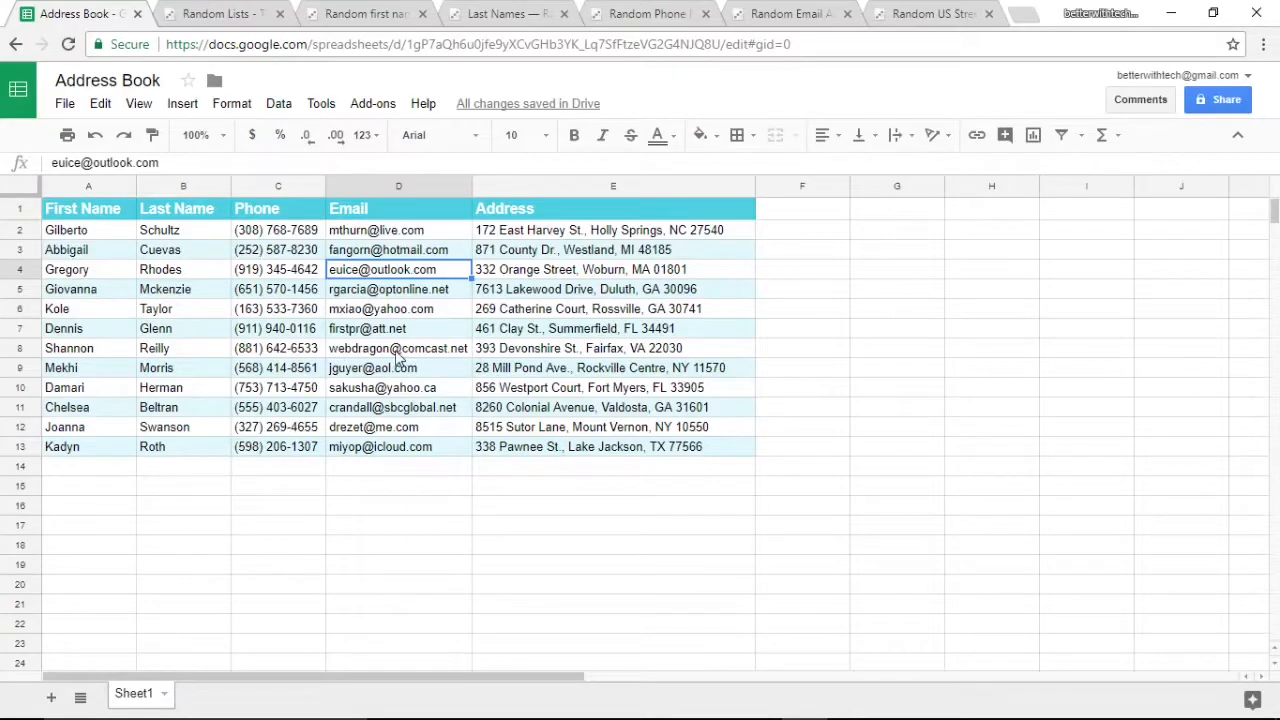
double_click(754, 188)
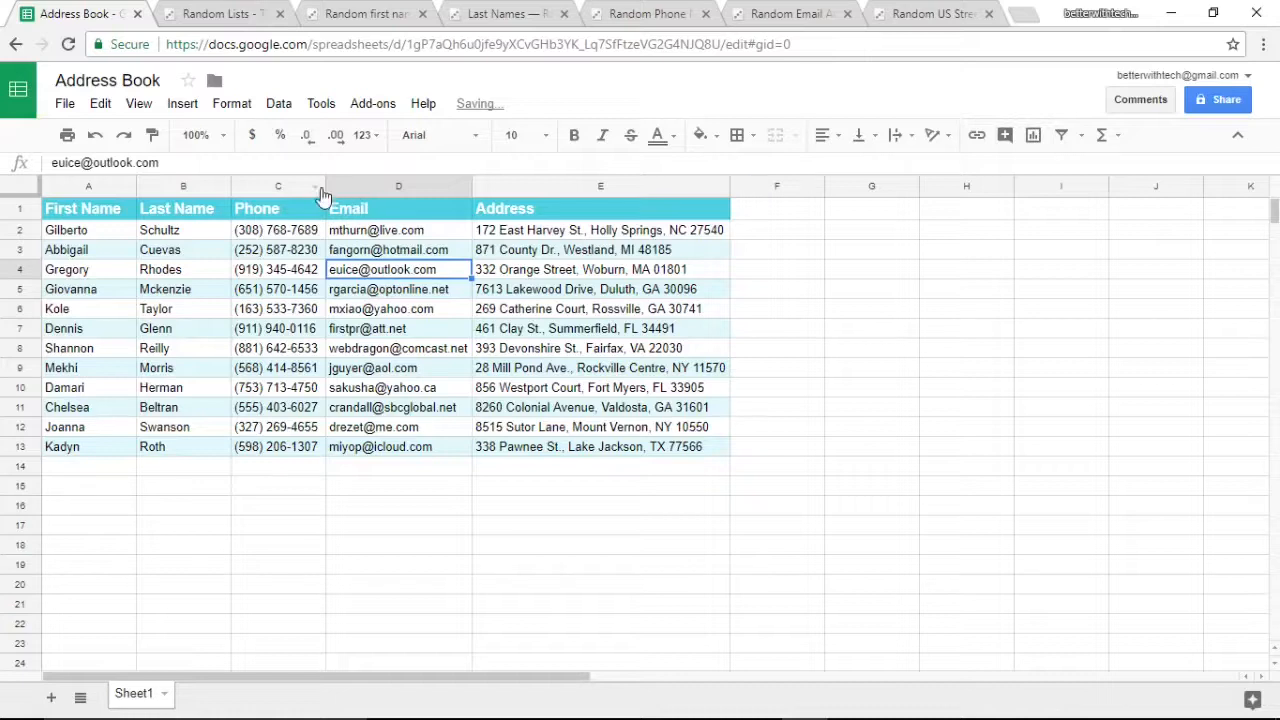
double_click(325, 186)
double_click(230, 186)
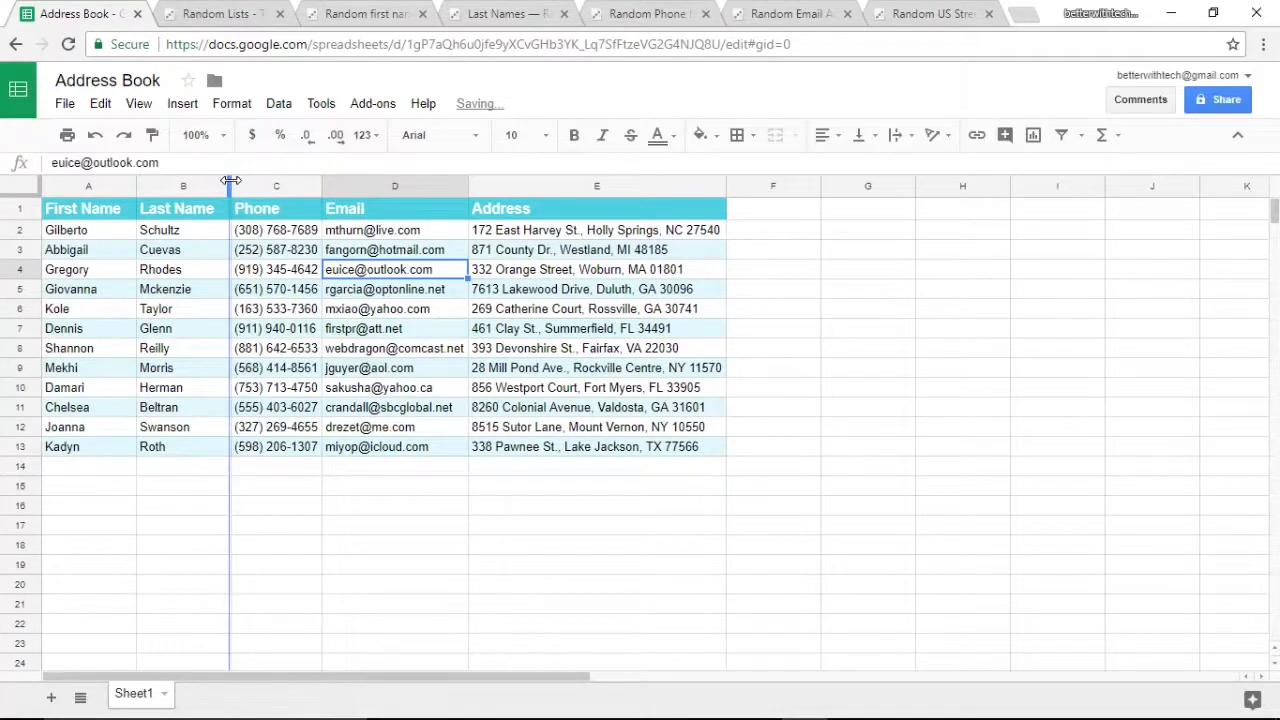
double_click(136, 186)
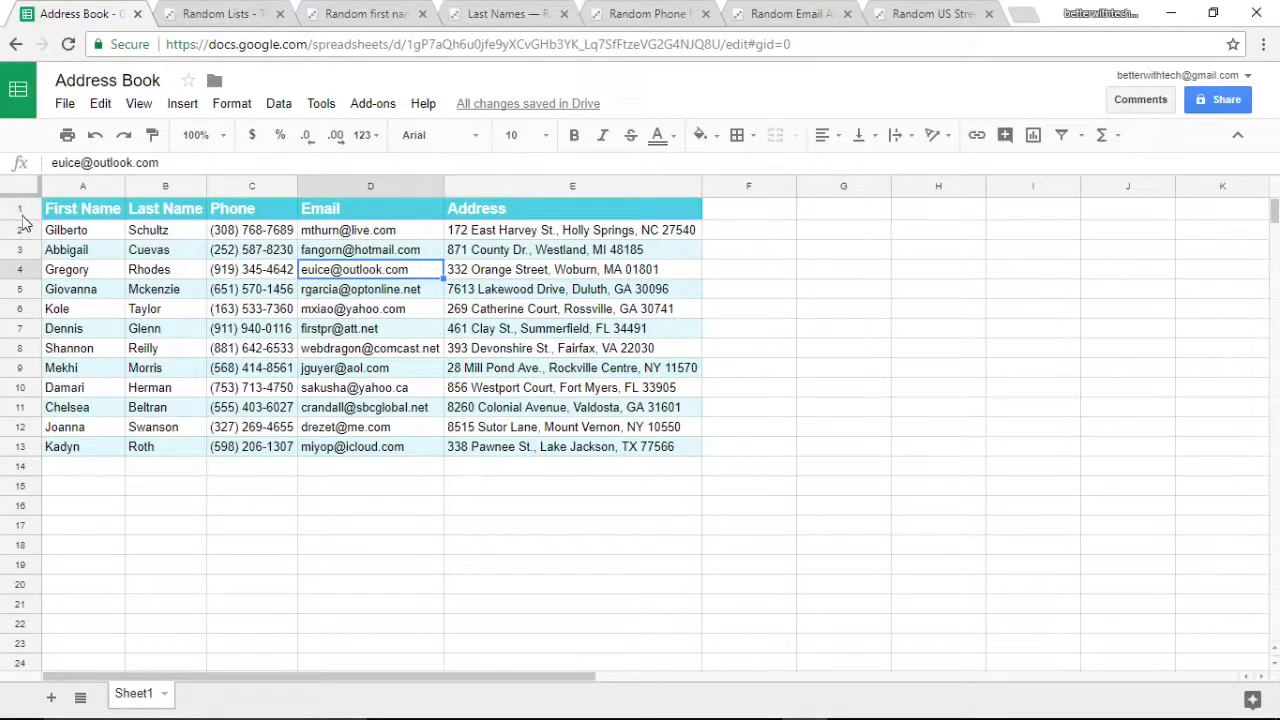
Step: Freeze the header row of the sheet and check that it stays in place while scrolling through the contacts
drag(17, 192, 20, 218)
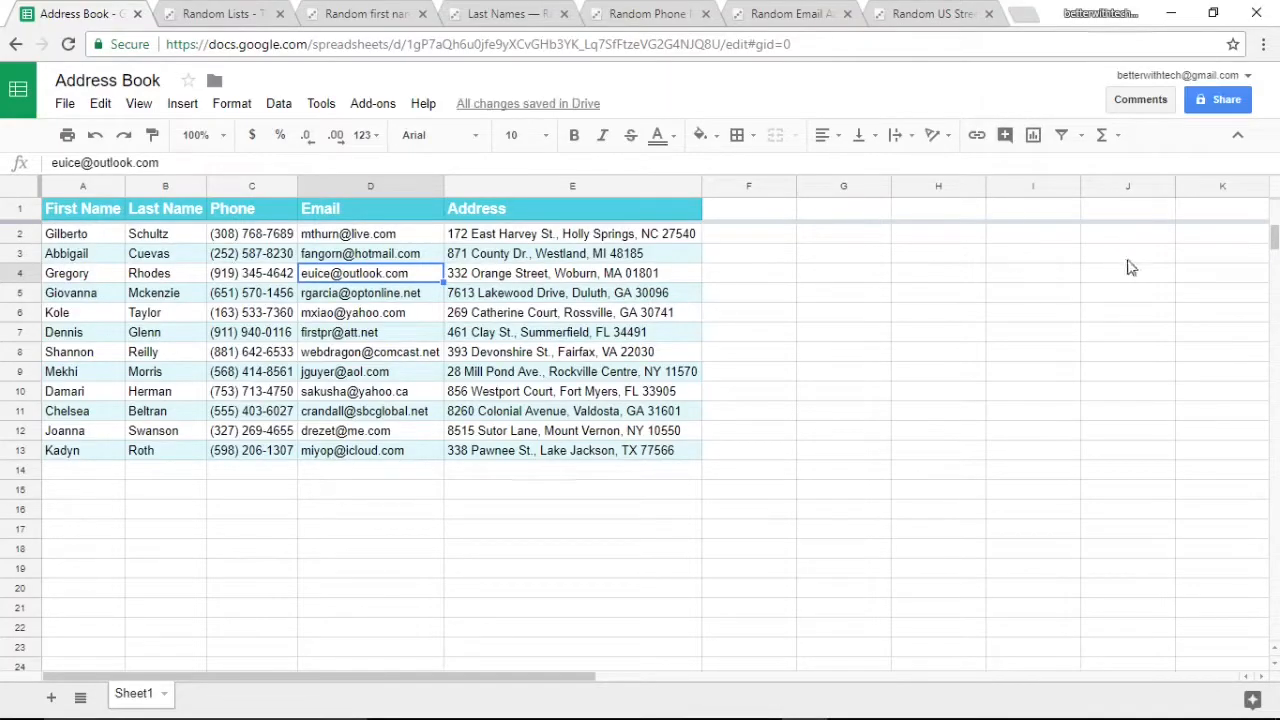
mouse_move(1274, 245)
mouse_down()
mouse_move(1275, 256)
mouse_move(1275, 236)
mouse_up()
drag(1275, 237, 1276, 243)
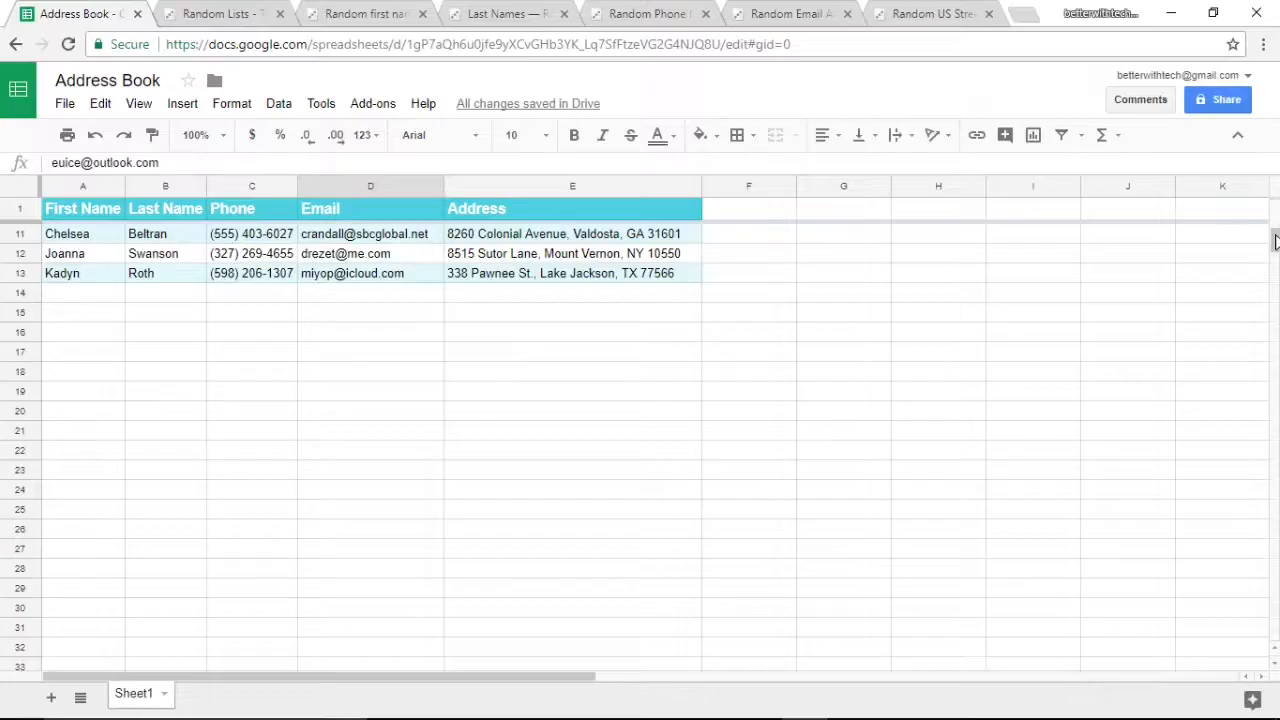
drag(1274, 240, 1274, 227)
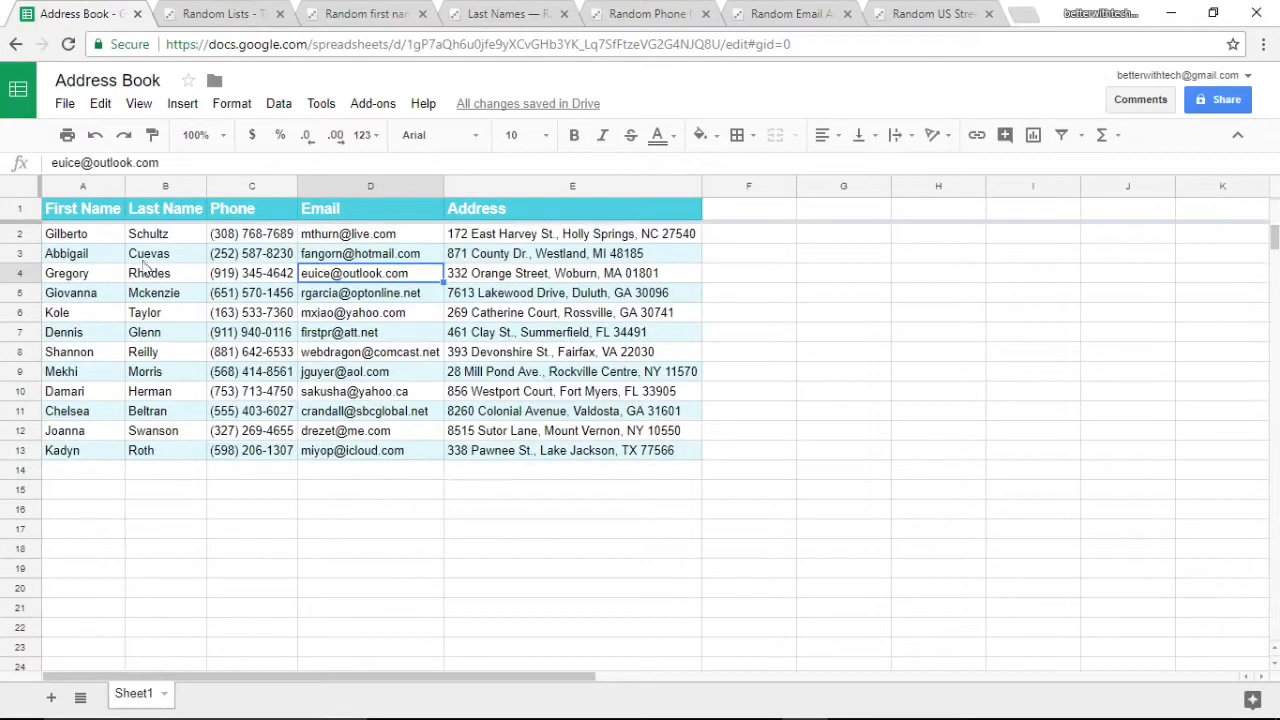
Step: Sort the sheet A to Z by the First Name column, and re-sort it A to Z by the Last Name column
click(115, 191)
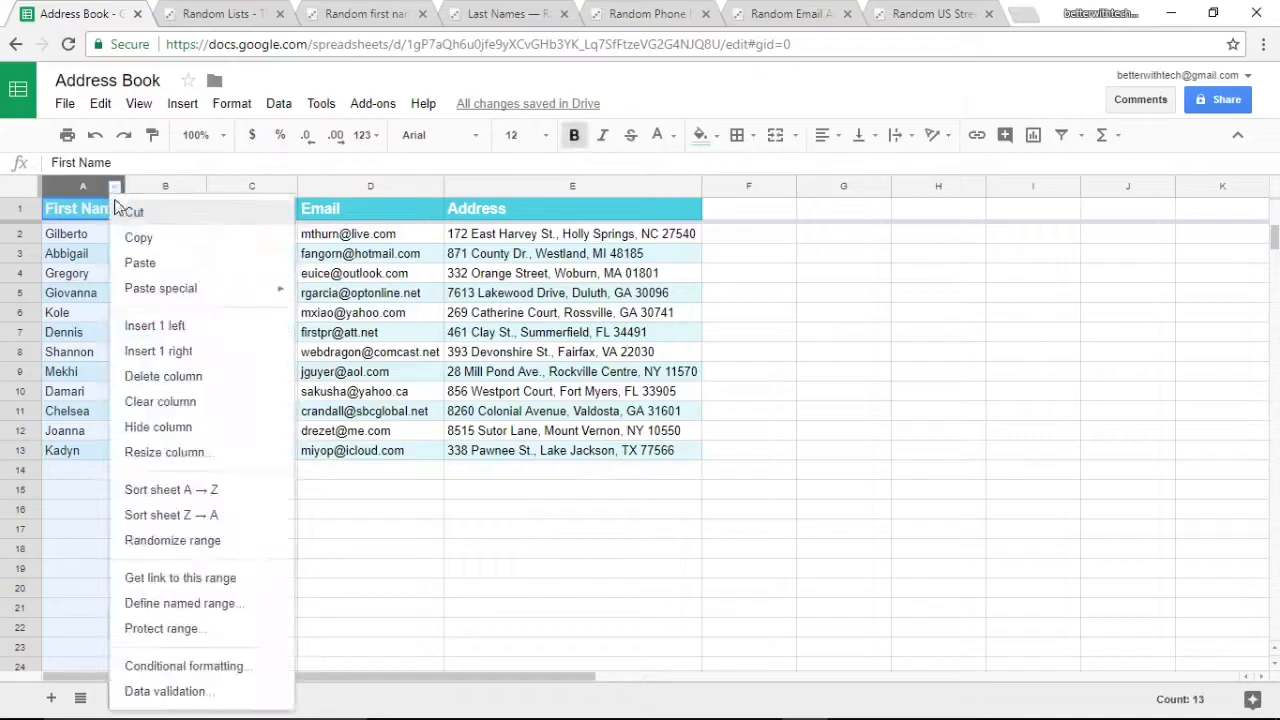
click(186, 494)
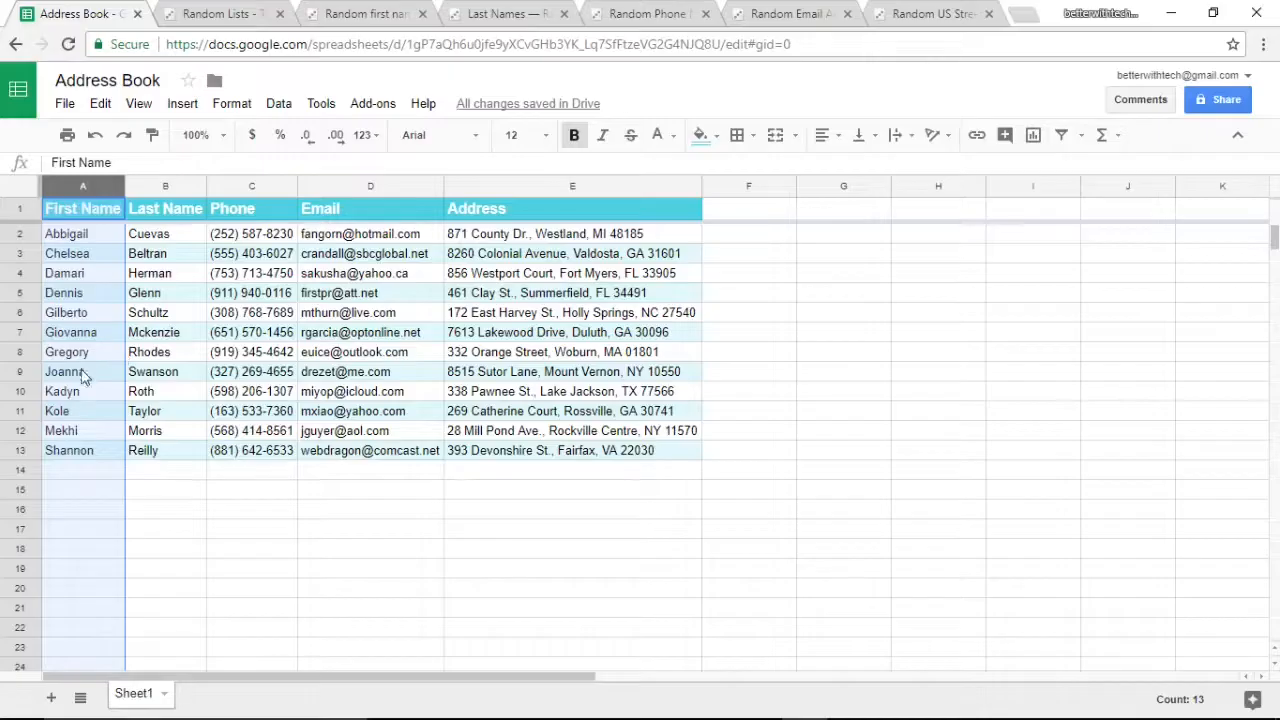
click(196, 190)
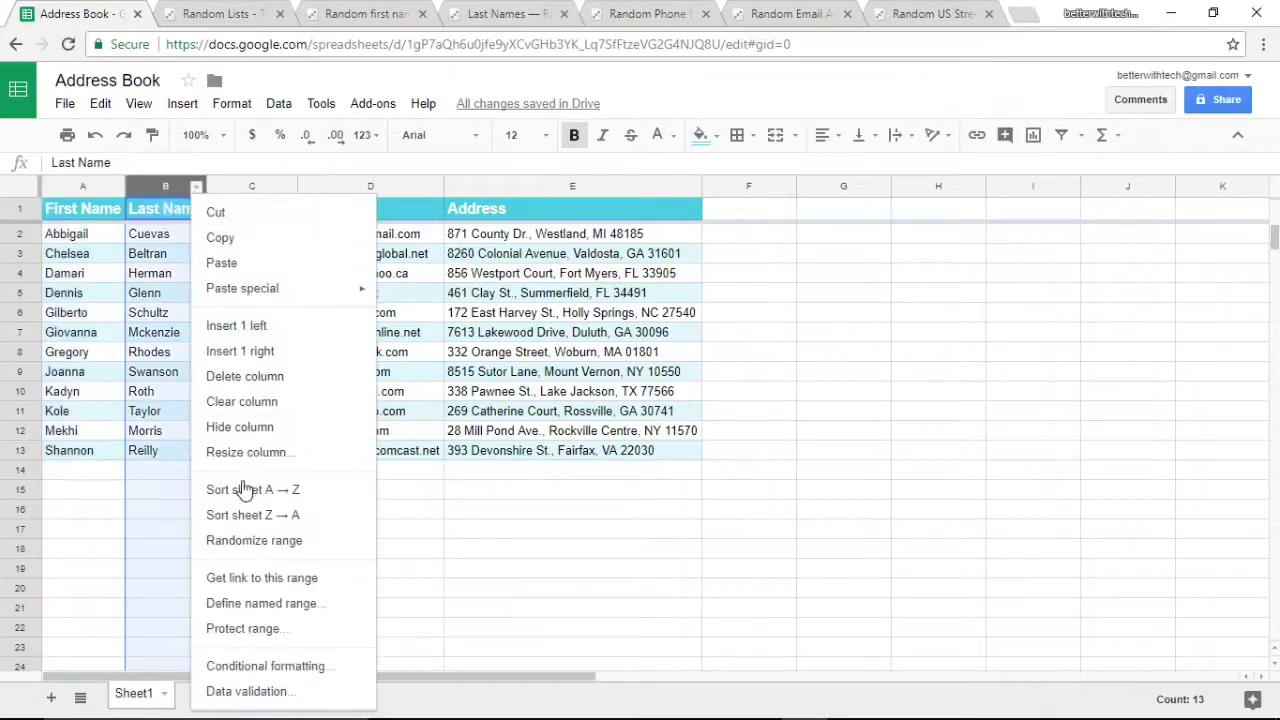
click(243, 490)
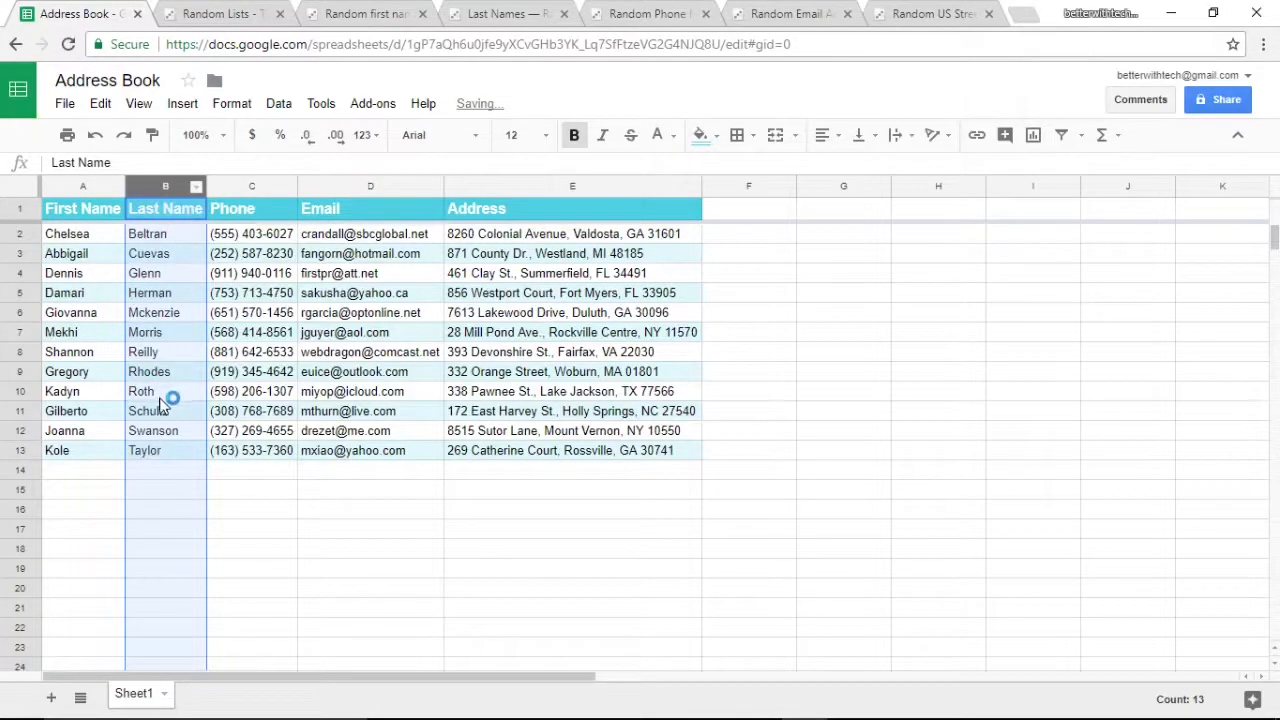
click(760, 340)
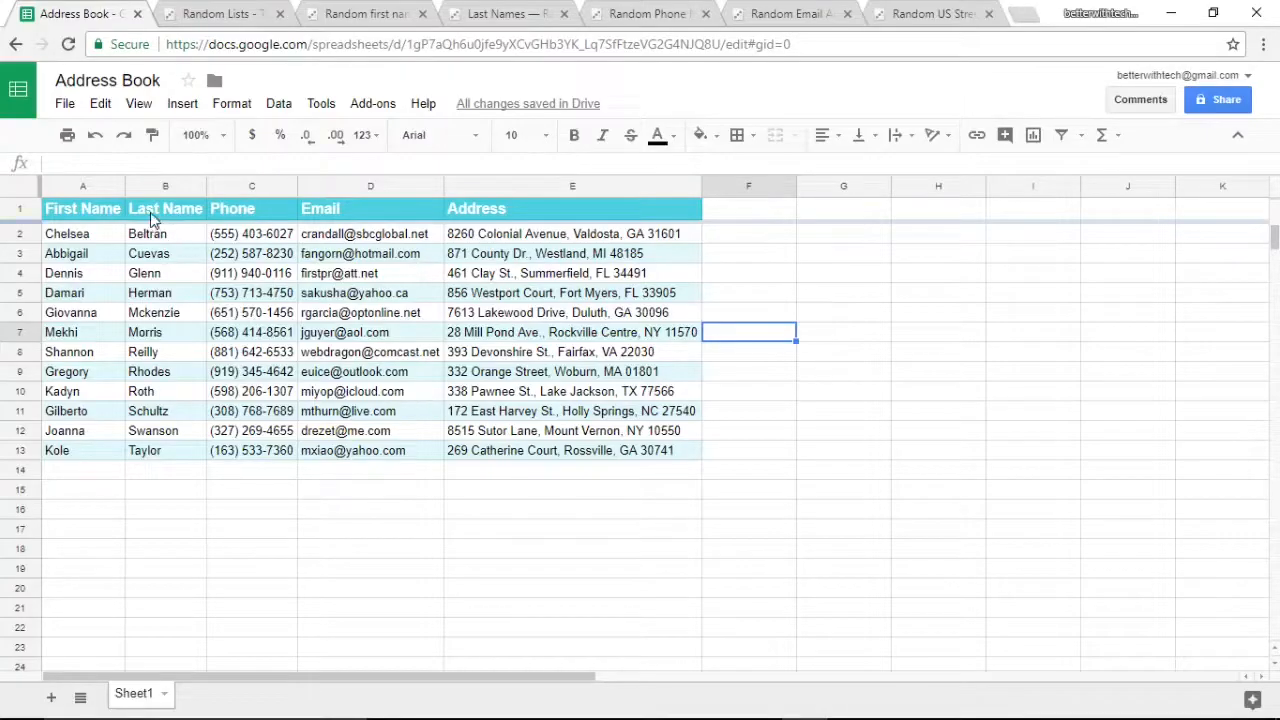
Step: Open the print settings for the current sheet and preview Portrait orientation before returning to Landscape
click(66, 137)
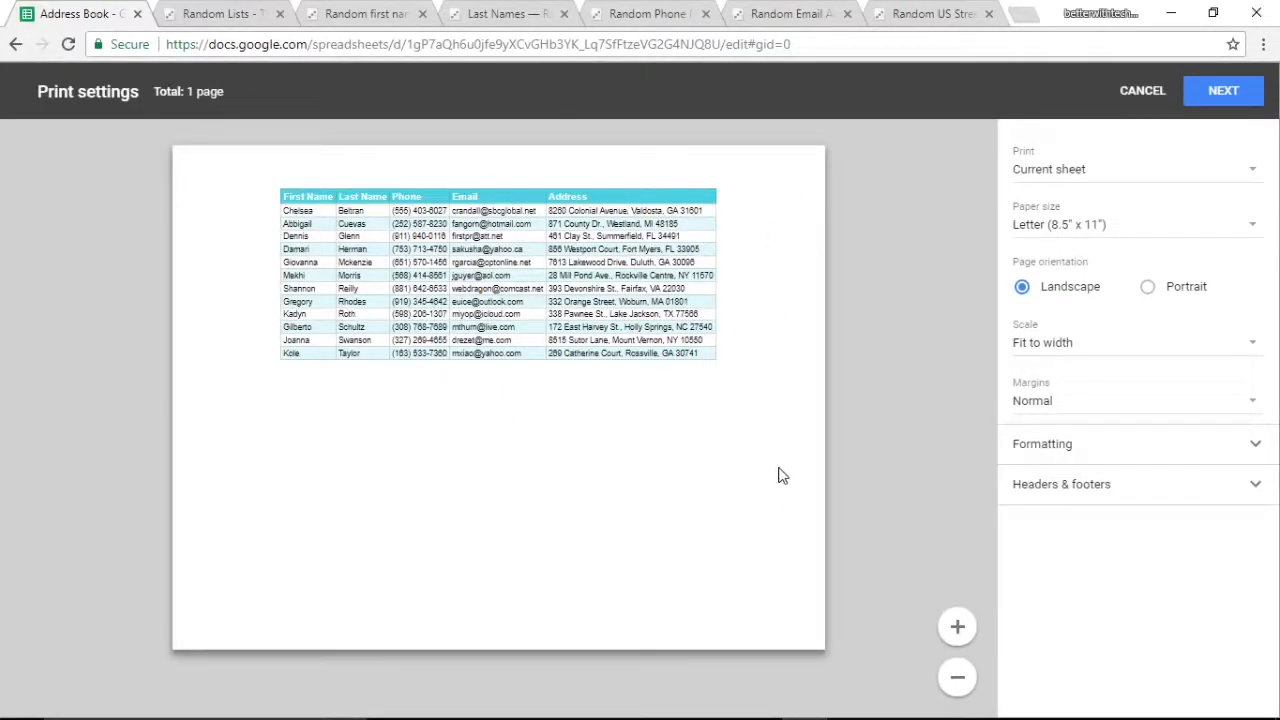
click(1149, 288)
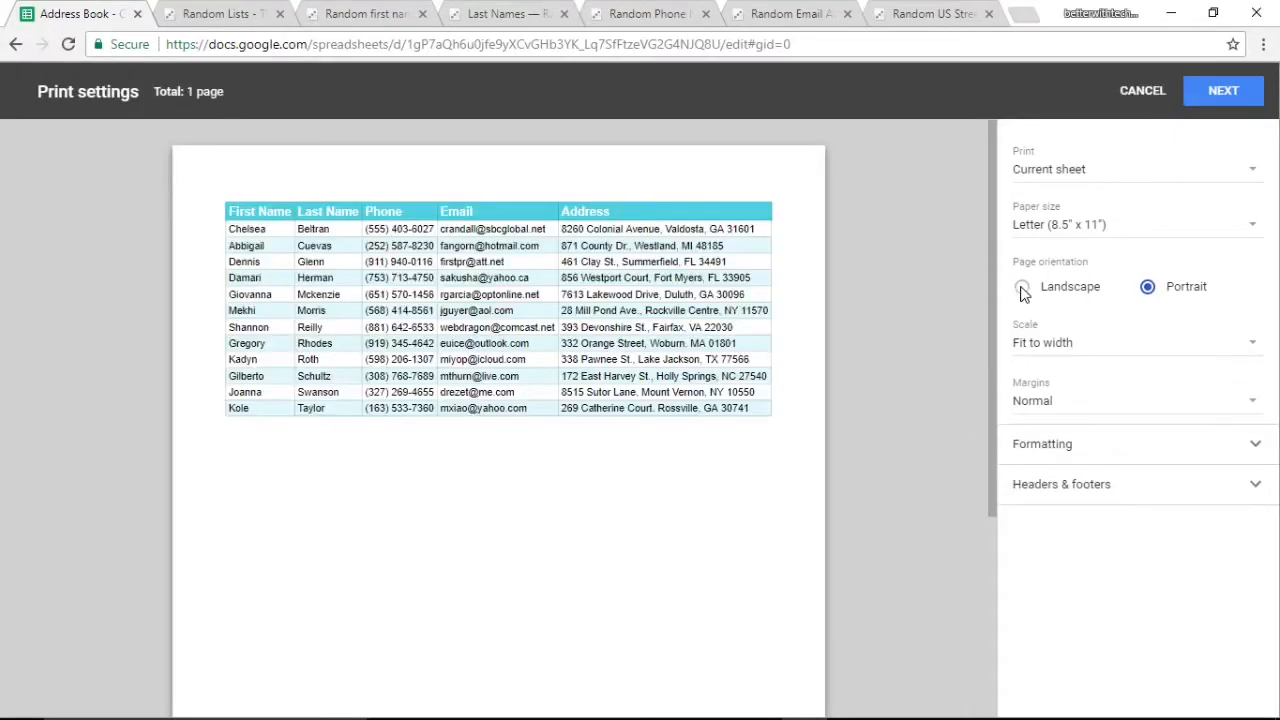
click(1022, 288)
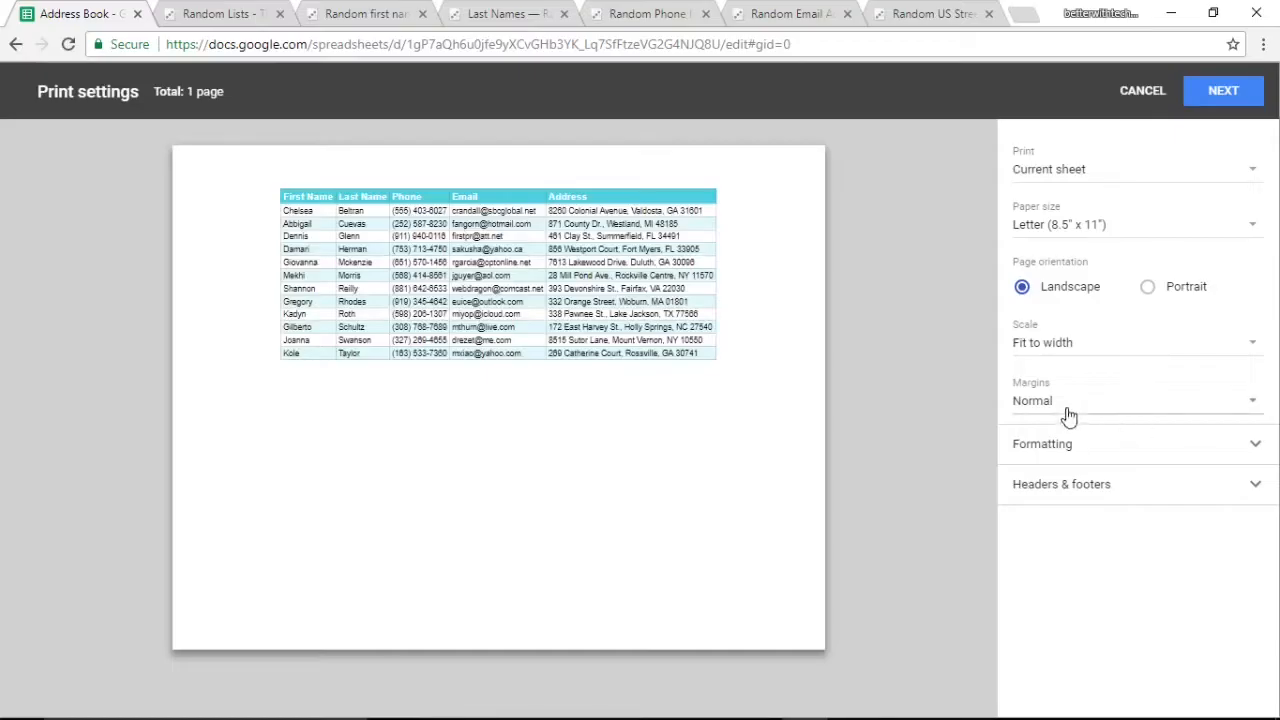
Step: Turn off gridlines in the print formatting, inspect the enlarged preview and proceed with printing
click(1068, 453)
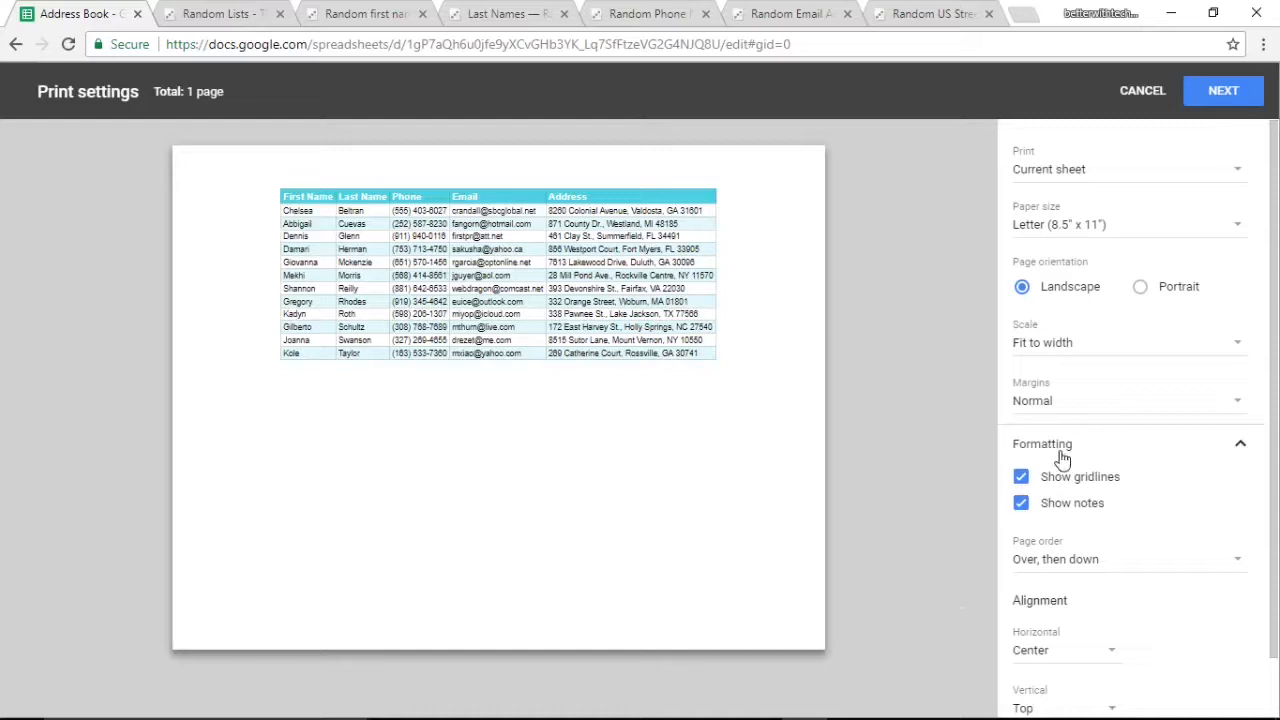
click(1021, 479)
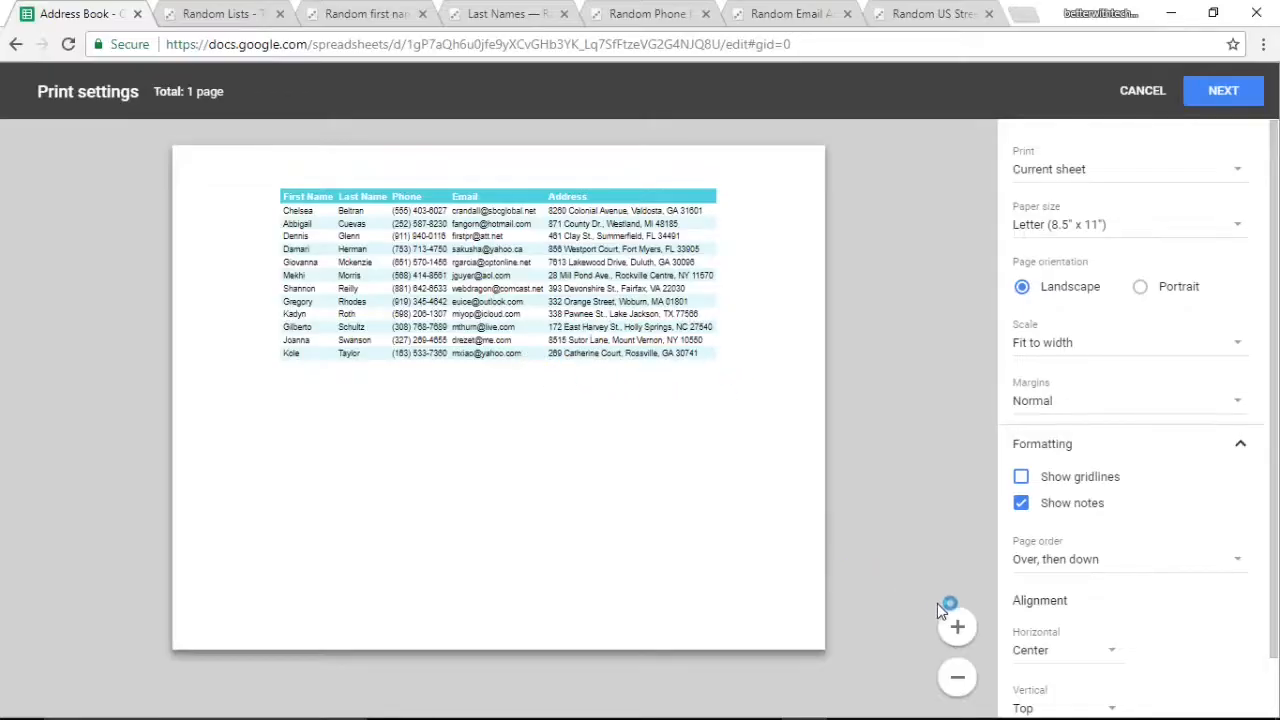
click(957, 627)
click(957, 627)
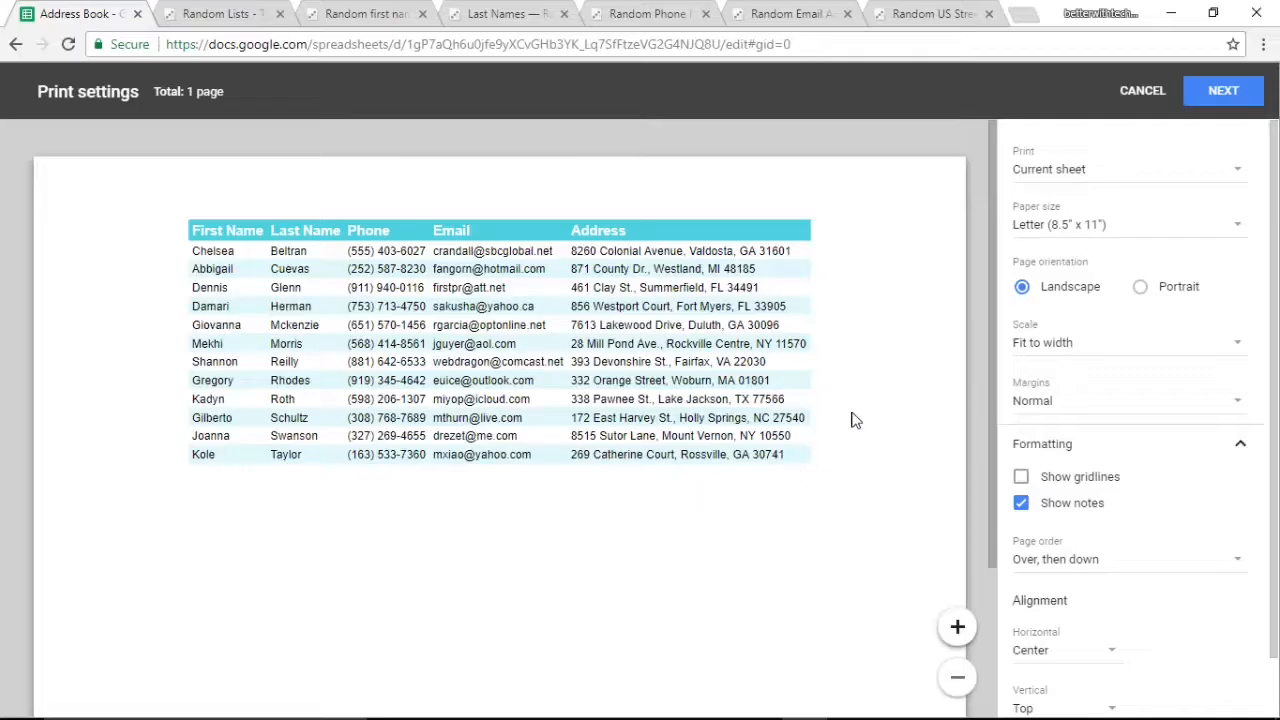
click(1224, 91)
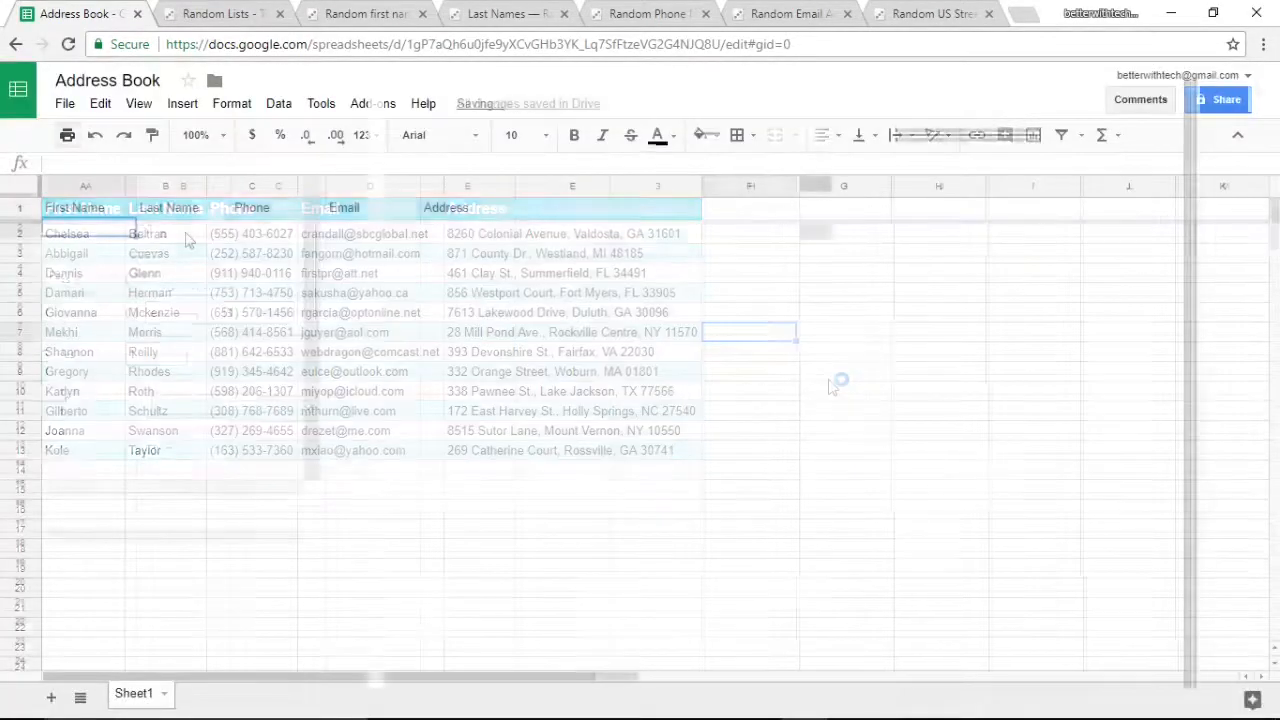